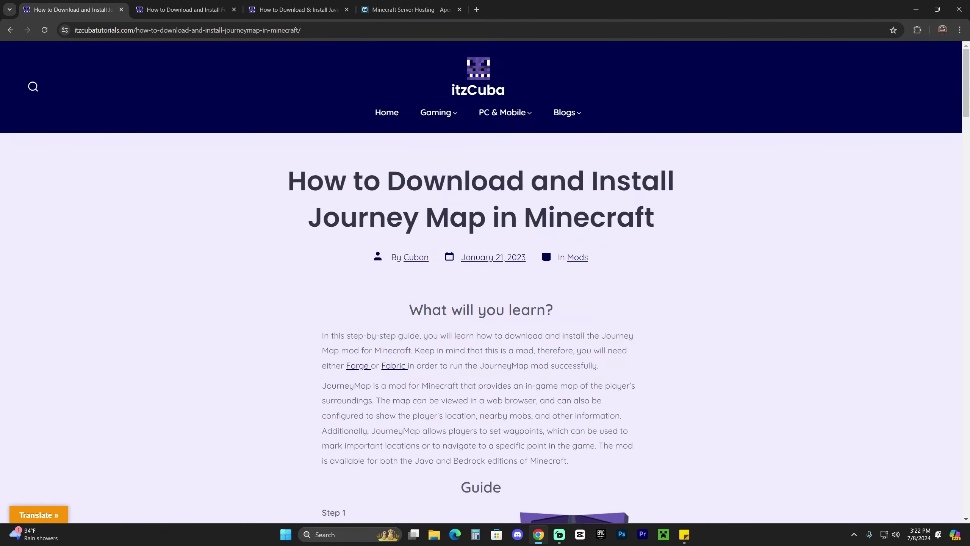
- Follow the guide's link to JourneyMap's files on CurseForge and download the Forge build of journeymap-1.21-6.0.0-beta.15
scroll(671, 303, down, 6)
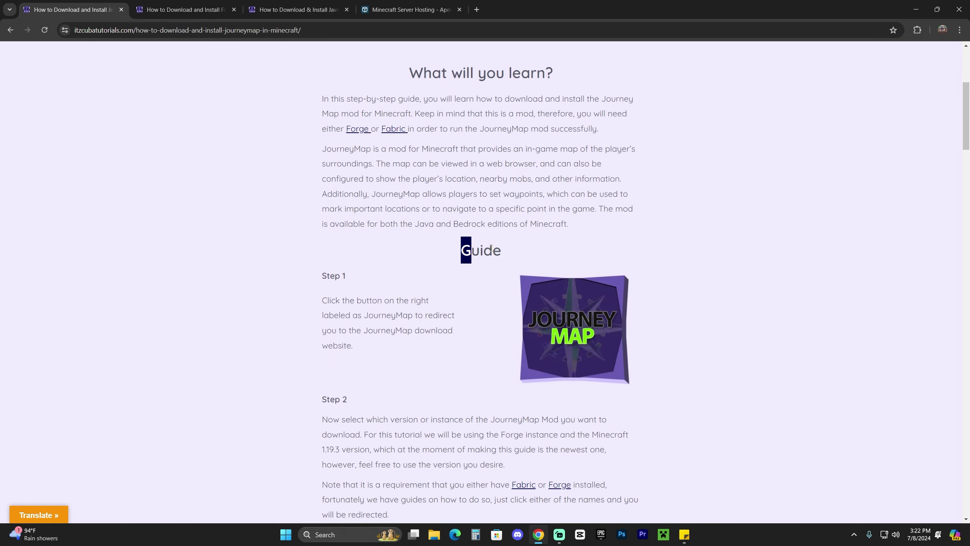
click(555, 303)
click(587, 320)
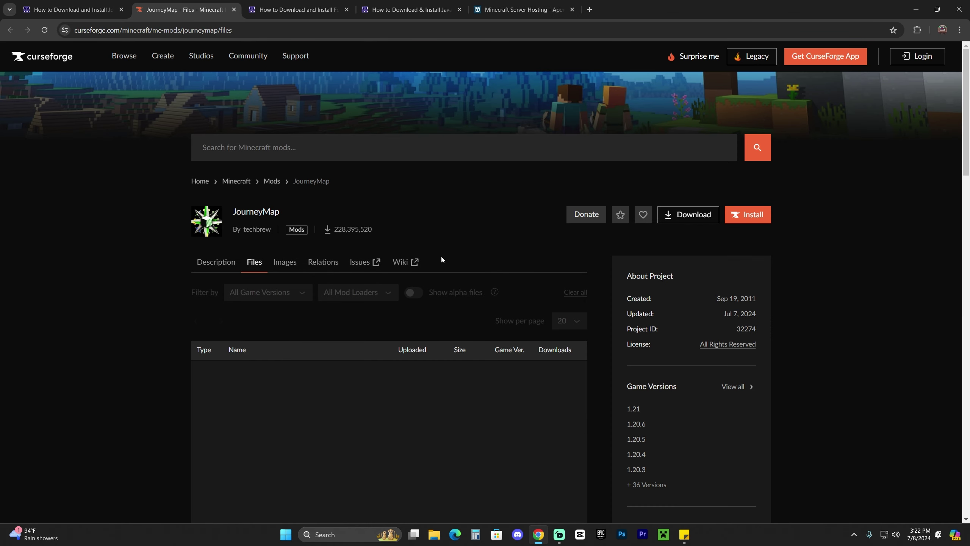
scroll(345, 301, down, 2)
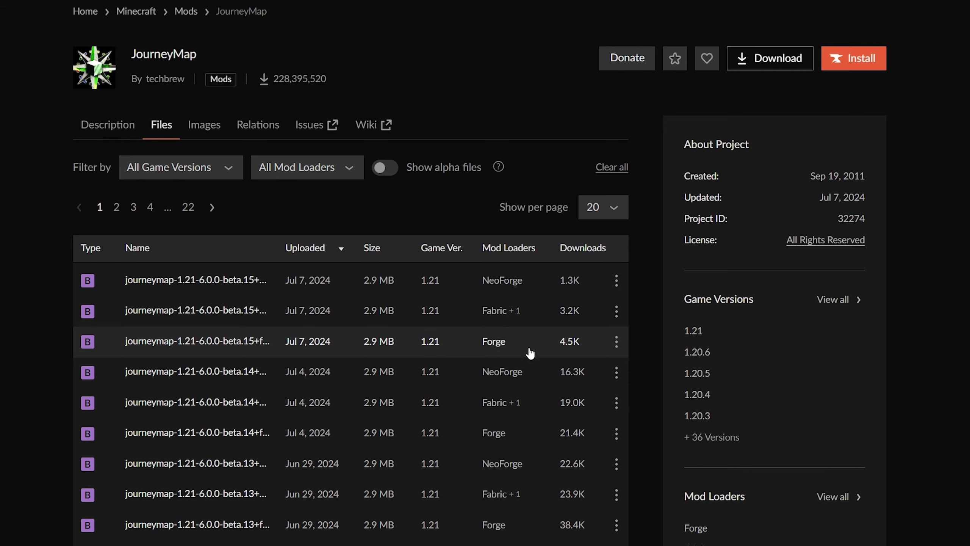
click(616, 342)
click(645, 401)
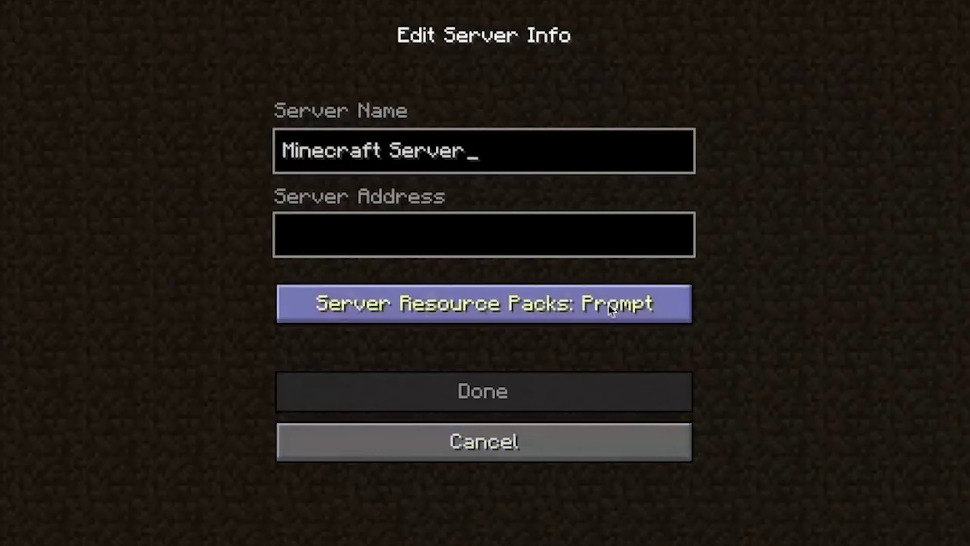
- Paste the server address for the multiplayer entry named Minecraft Server, save it and join that server
click(569, 248)
key(ctrl+v)
click(541, 390)
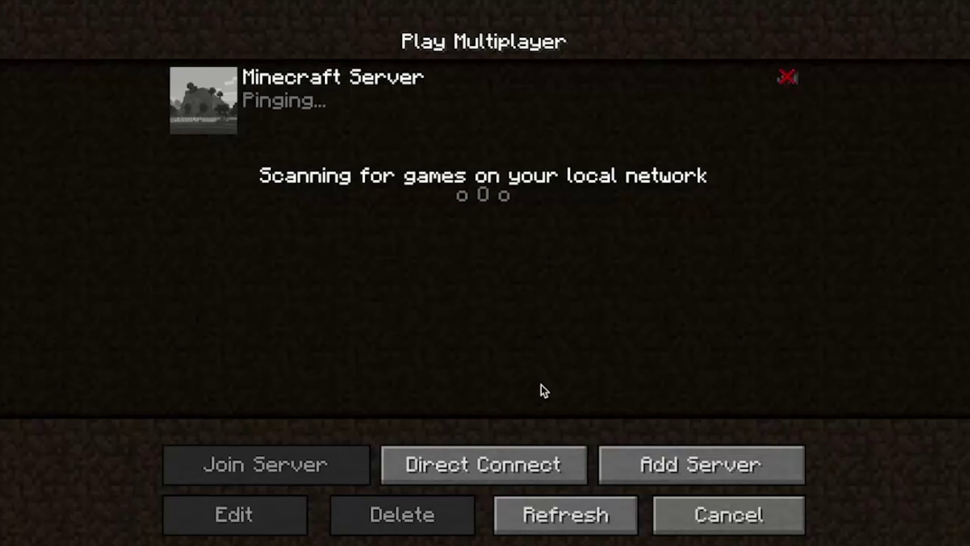
double_click(607, 90)
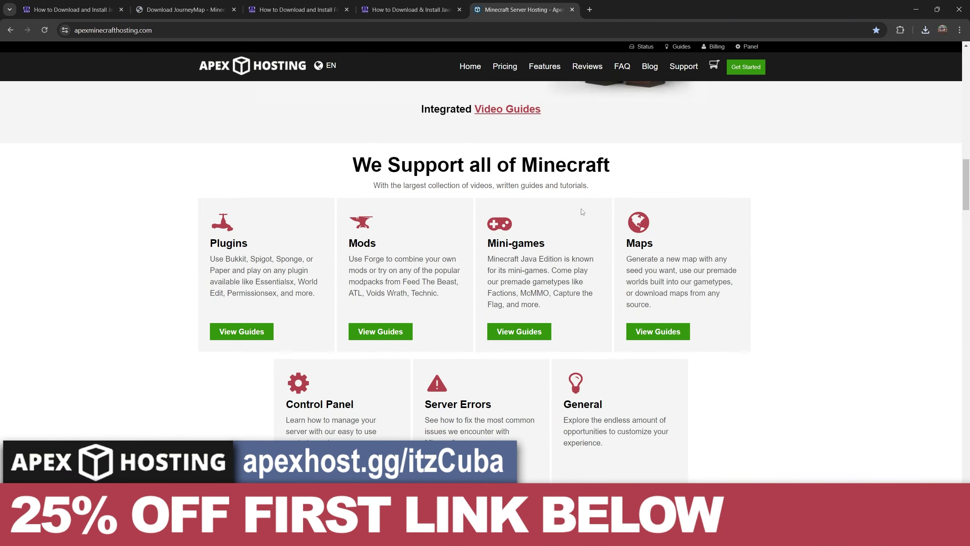
scroll(571, 208, down, 3)
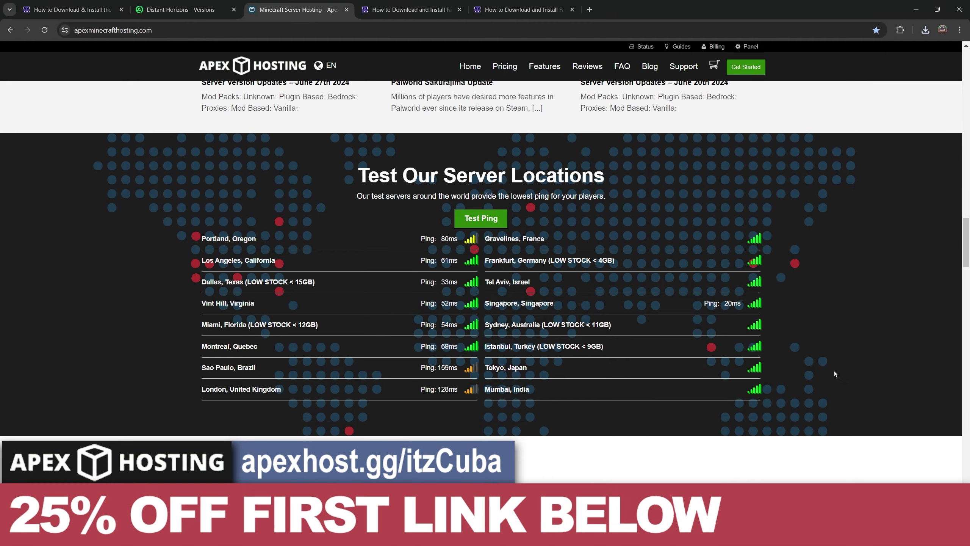
scroll(835, 367, down, 2)
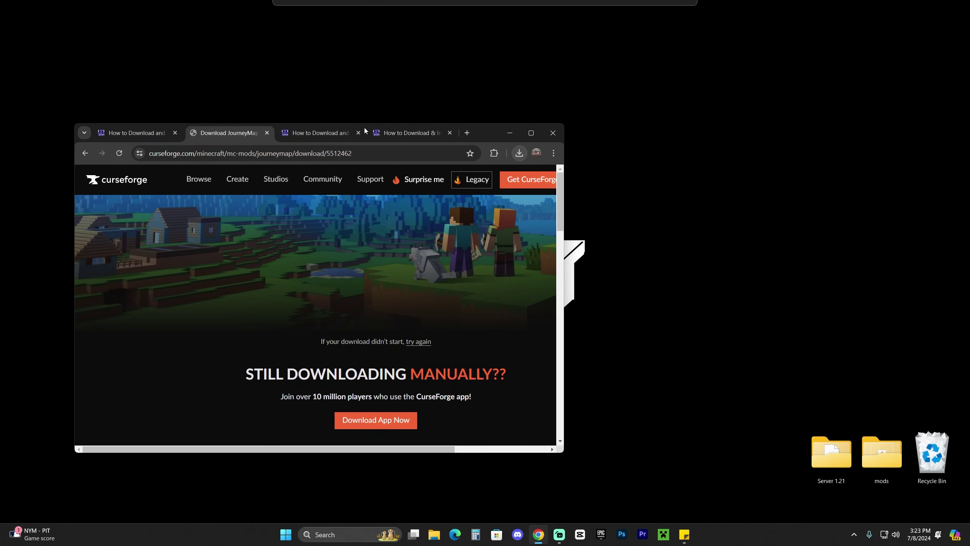
- Place the downloaded journeymap-forge-1.21-6.0.0-beta.15.jar file on the desktop from the browser's recent downloads
click(518, 152)
drag(444, 195, 741, 218)
drag(693, 118, 853, 242)
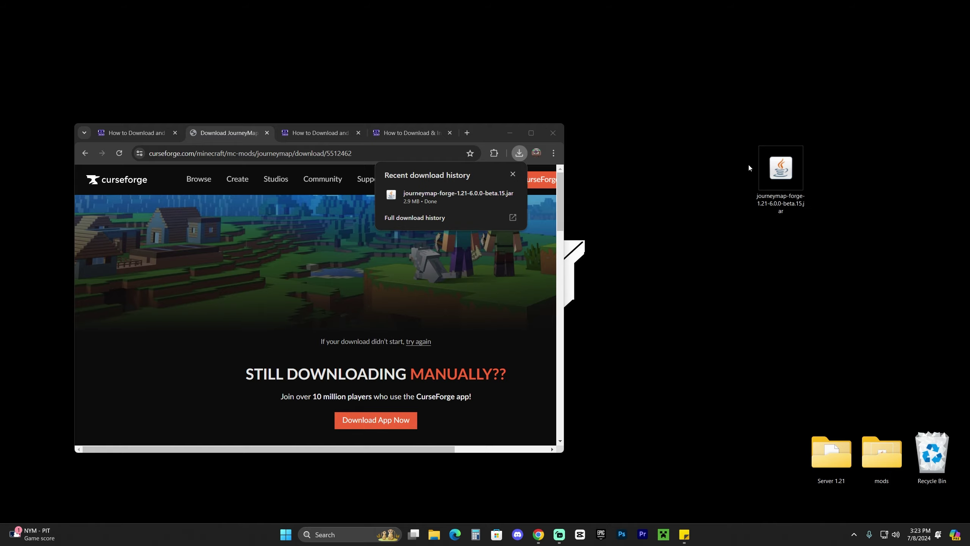
- Open the guide on installing Forge for Minecraft and follow its link to the Forge download site
click(530, 135)
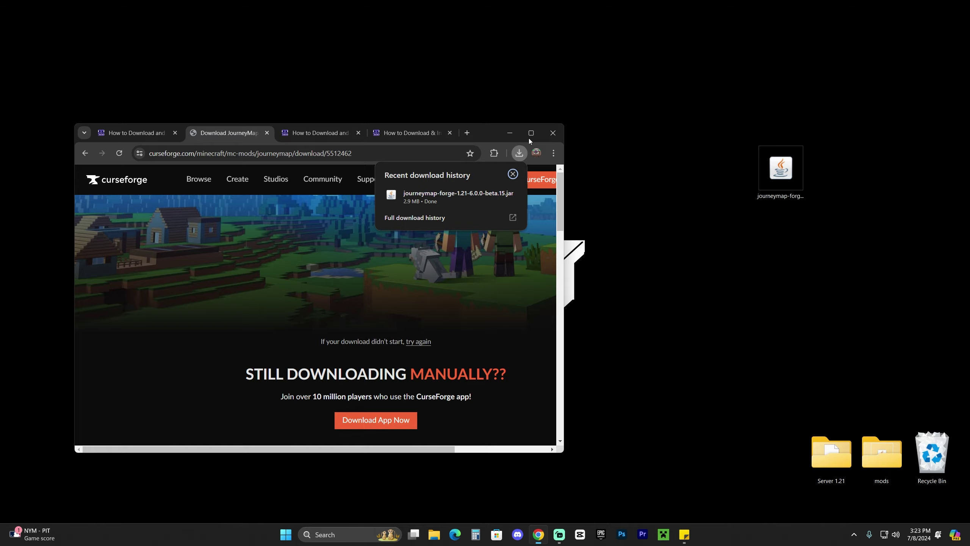
click(297, 9)
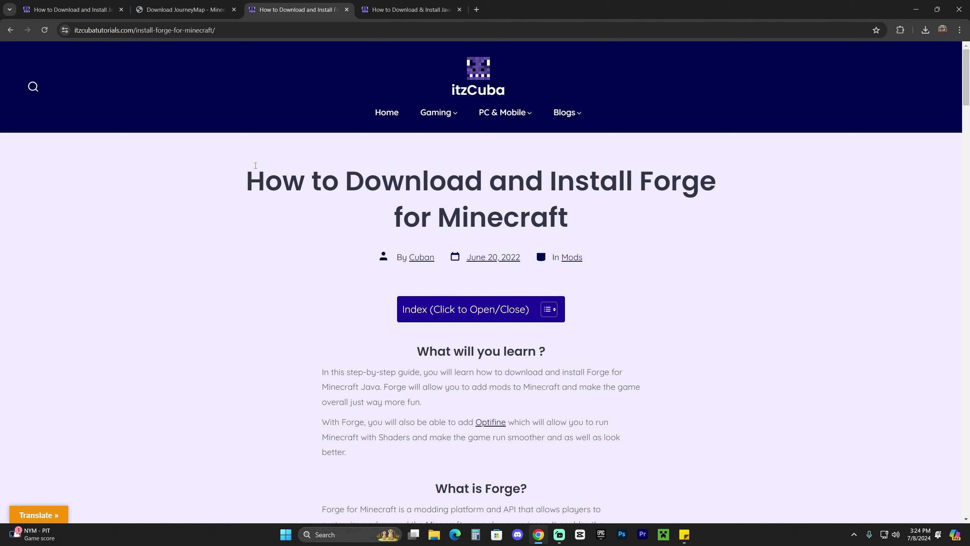
drag(255, 165, 658, 205)
click(693, 199)
drag(265, 172, 722, 230)
click(727, 179)
drag(750, 188, 670, 180)
click(705, 174)
scroll(668, 176, down, 10)
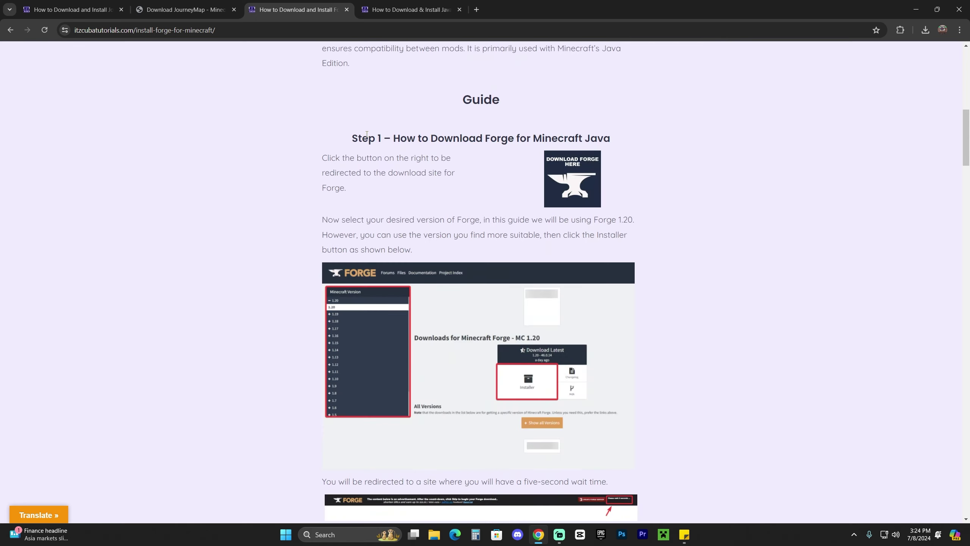
click(575, 177)
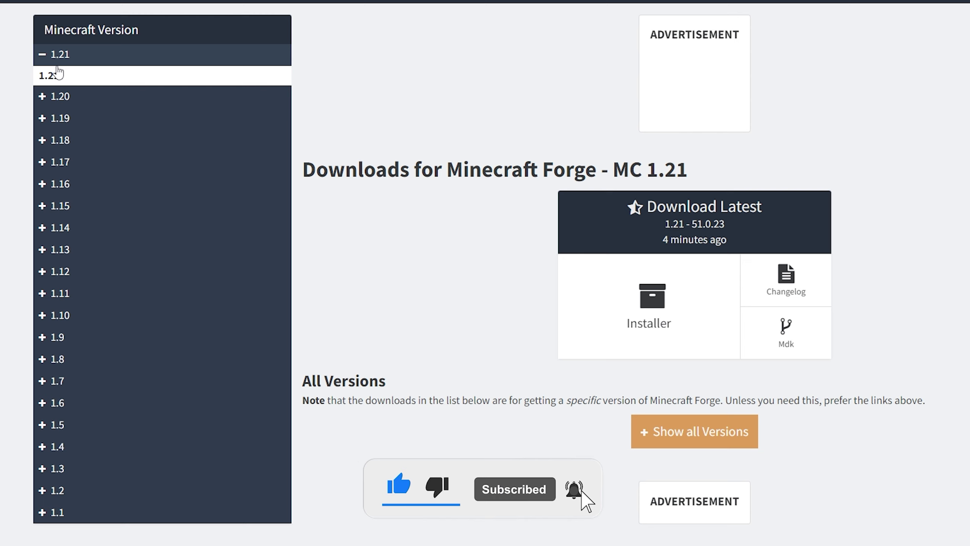
- Choose Minecraft version 1.21 and download the latest Forge installer, 1.21 - 51.0.23, skipping the advertisement page
drag(58, 73, 31, 74)
click(68, 74)
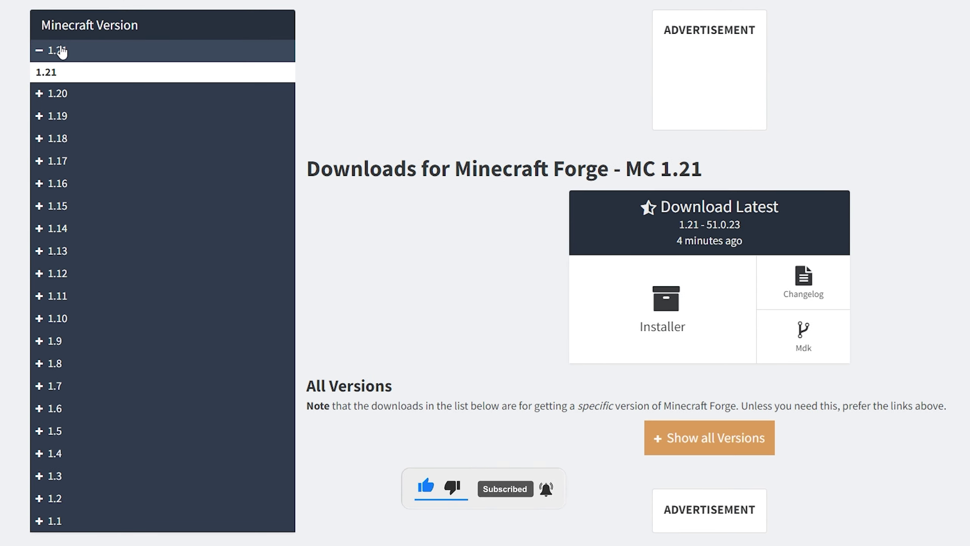
click(59, 53)
double_click(57, 73)
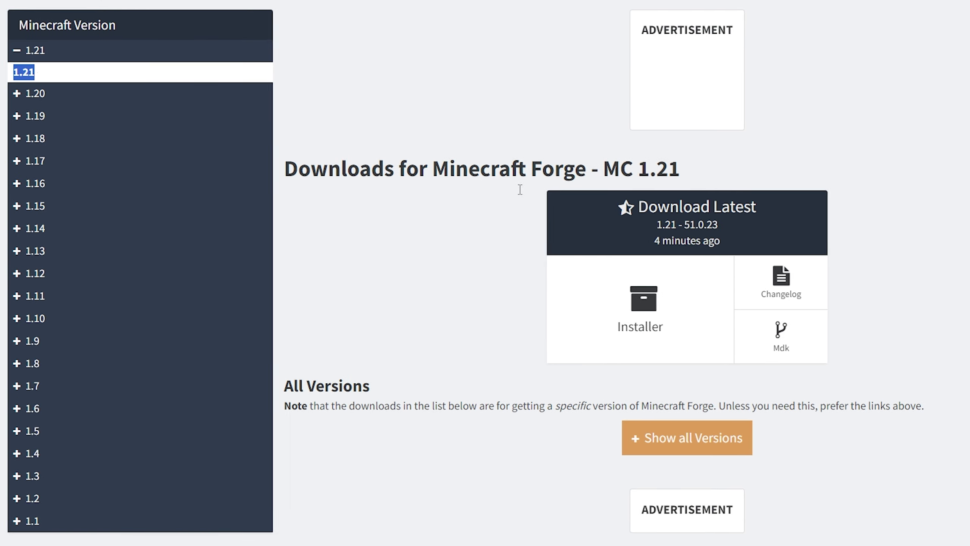
drag(417, 169, 476, 170)
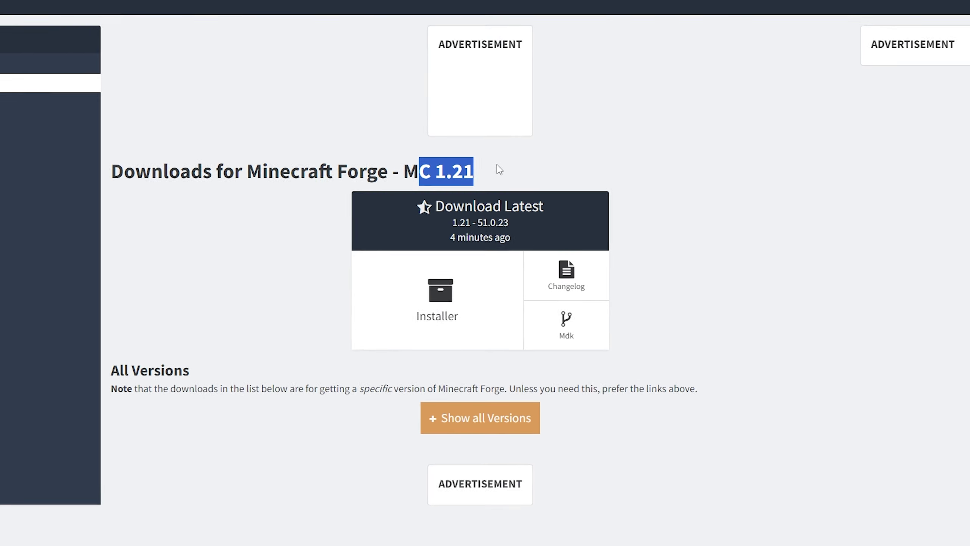
click(481, 275)
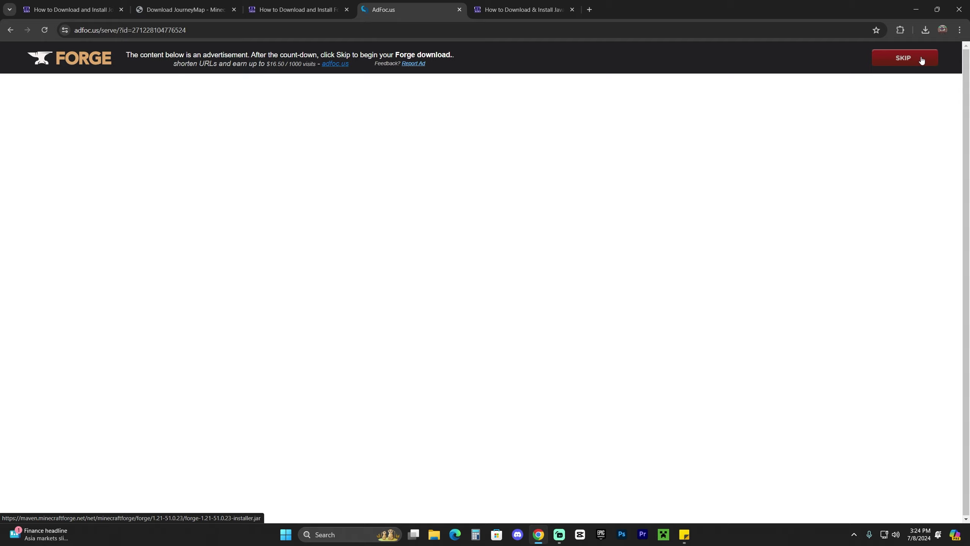
click(922, 60)
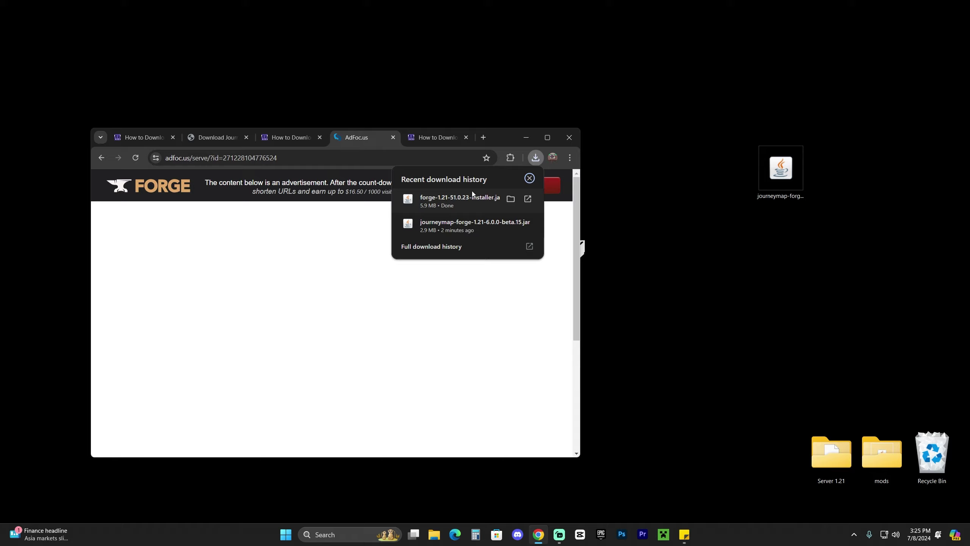
- Place the downloaded Forge installer on the desktop, minimize the browser and move the two jar files toward the desktop's center
drag(434, 202, 718, 176)
click(525, 139)
drag(876, 140, 528, 169)
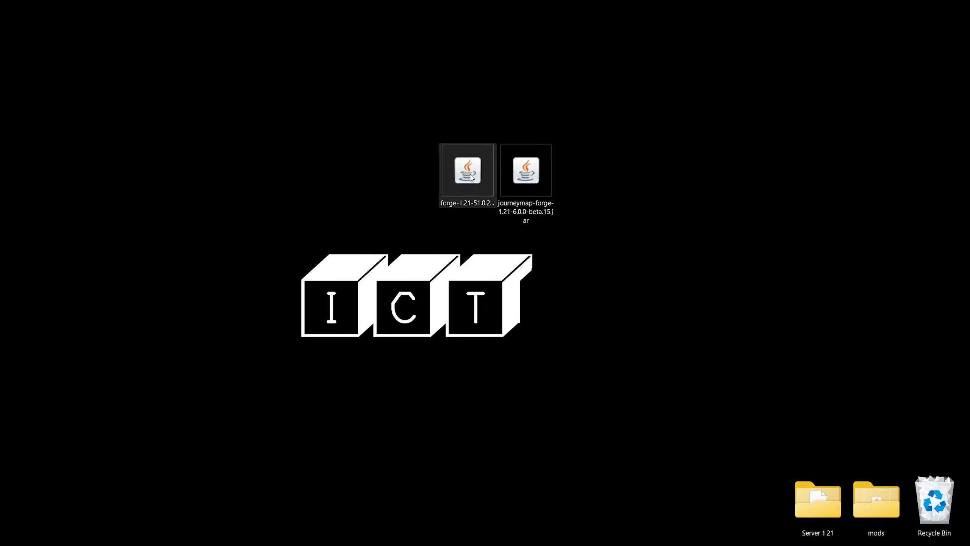
- Open the Forge installer jar with Java(TM) Platform SE binary and start the client installation in the default .minecraft folder
right_click(539, 162)
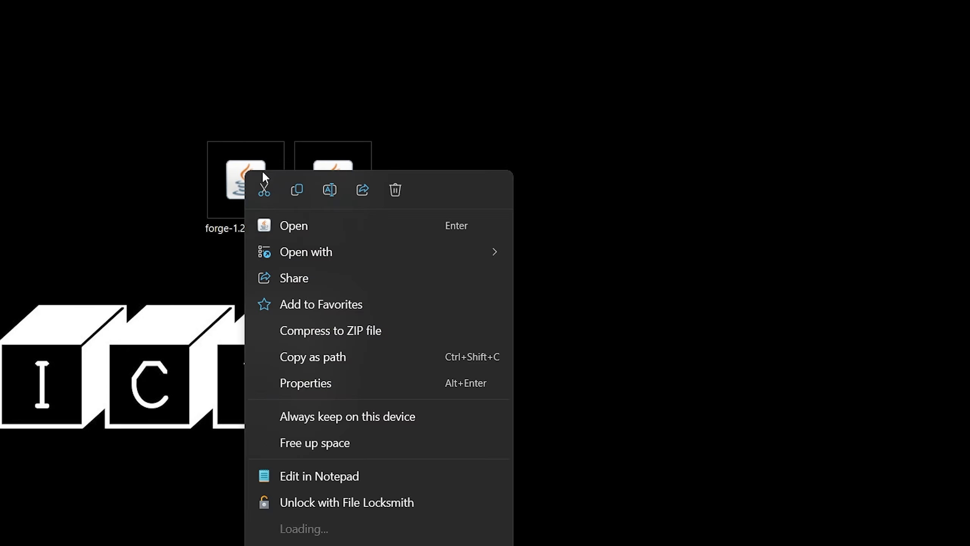
mouse_move(351, 253)
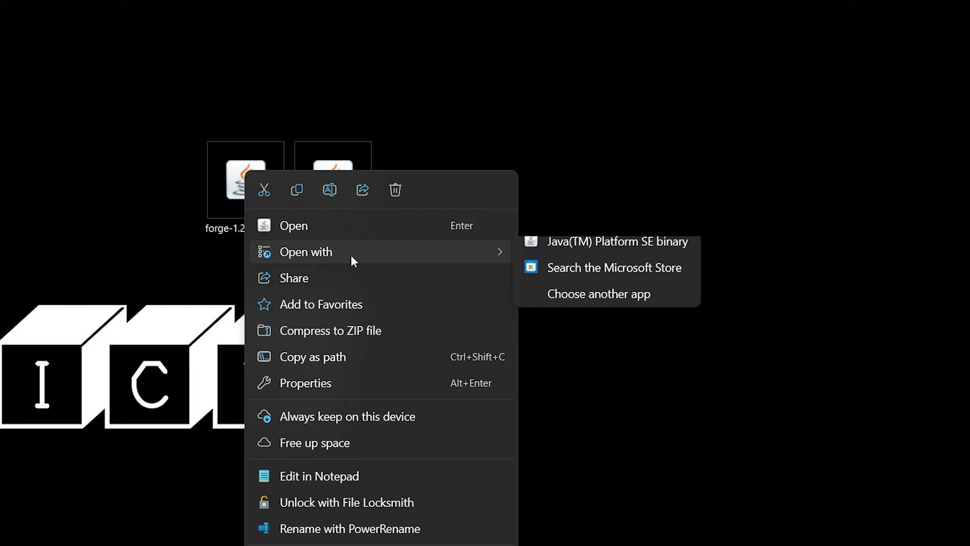
click(577, 252)
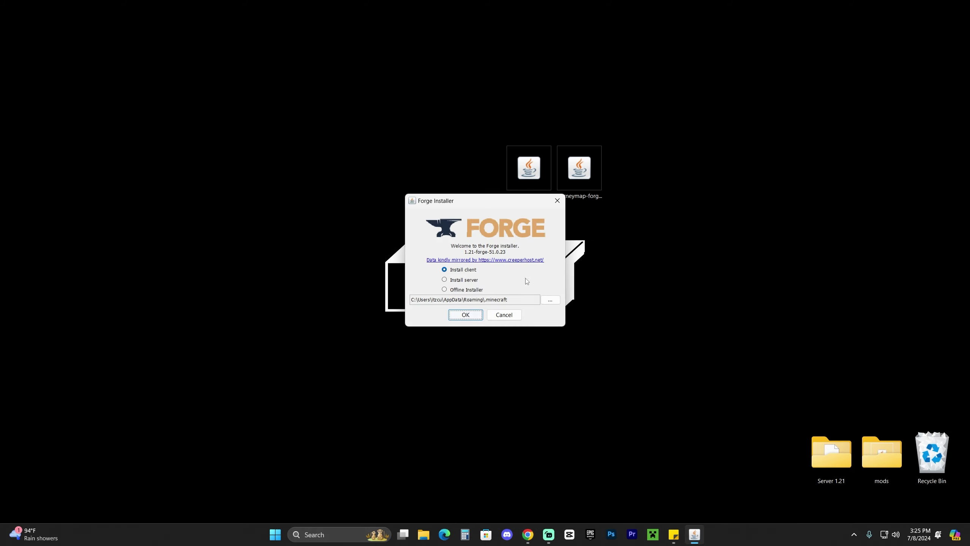
click(461, 271)
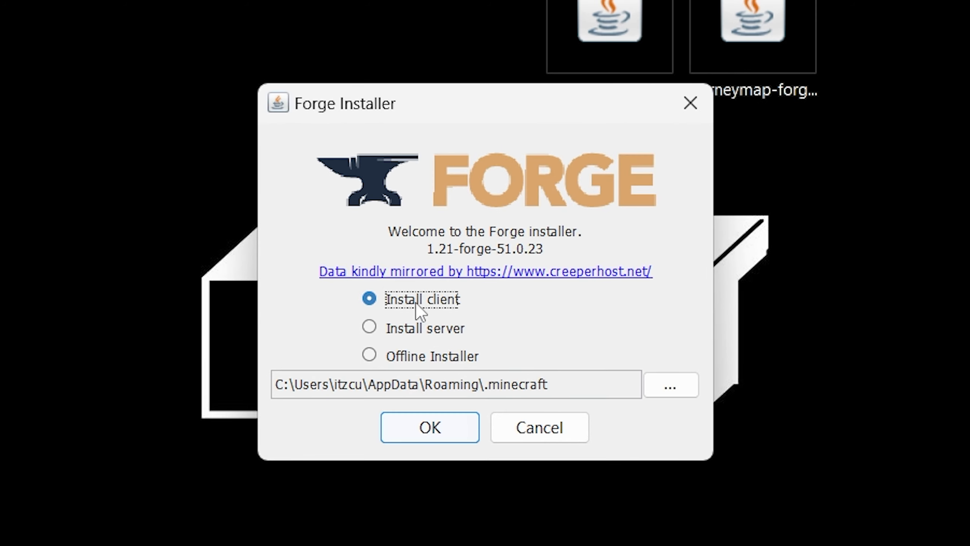
click(438, 428)
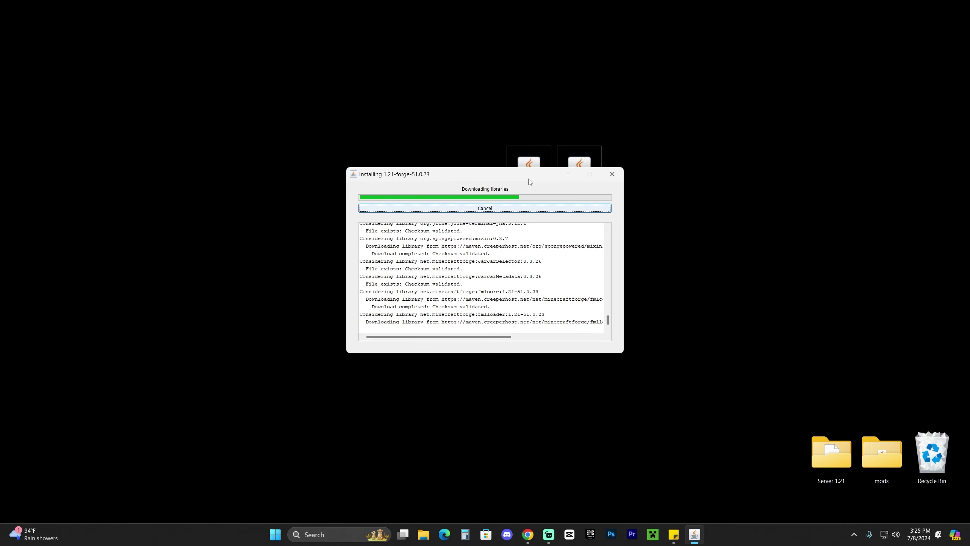
- Bring up the guide on downloading and installing Java 21 (JDK 21) in the browser and look through it
click(527, 534)
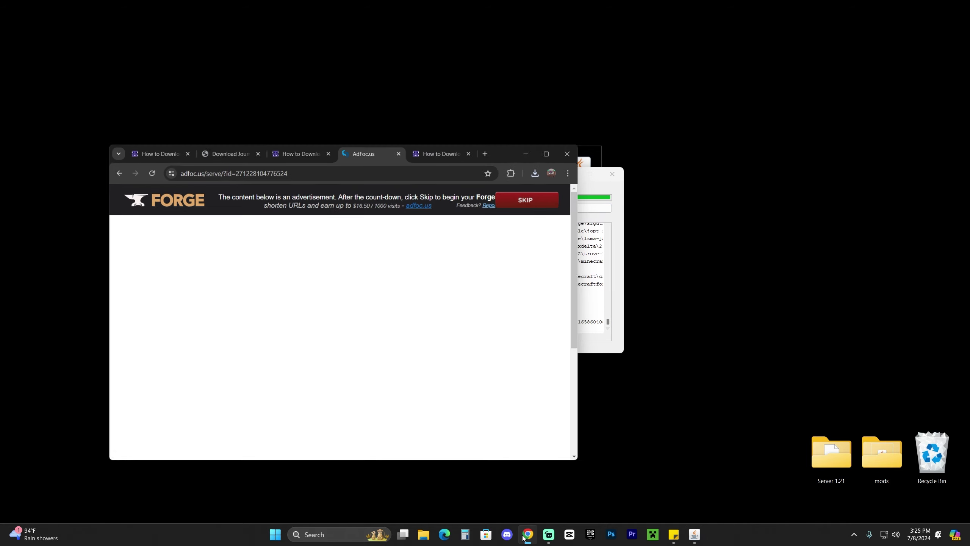
double_click(543, 134)
click(493, 8)
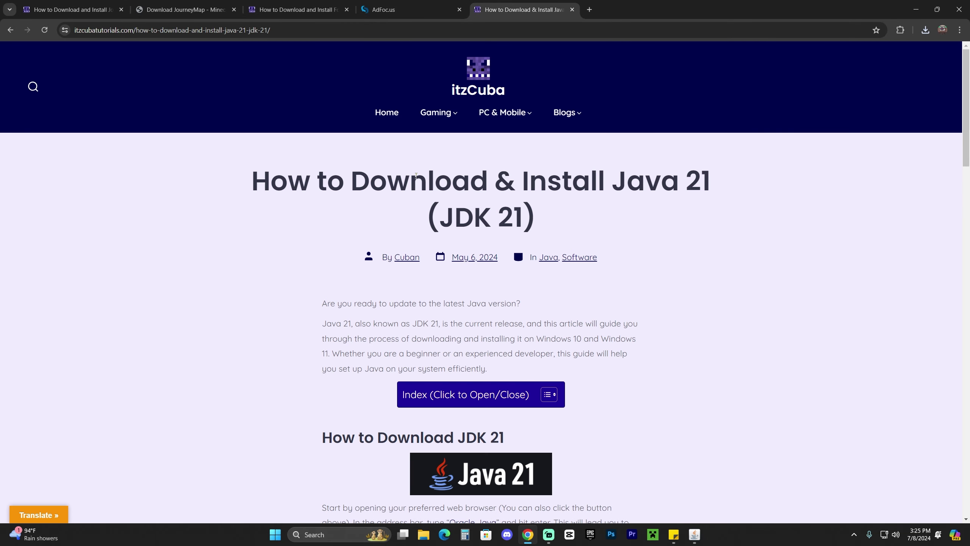
drag(290, 175, 740, 156)
click(739, 156)
drag(612, 177, 716, 180)
click(713, 182)
scroll(687, 187, down, 15)
drag(548, 209, 345, 181)
click(645, 182)
double_click(646, 182)
click(645, 182)
click(323, 539)
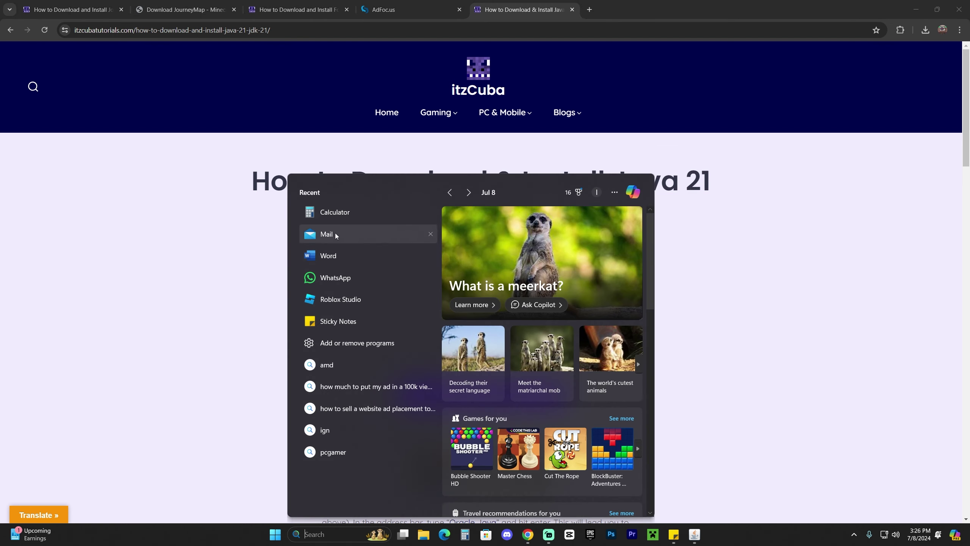
click(746, 336)
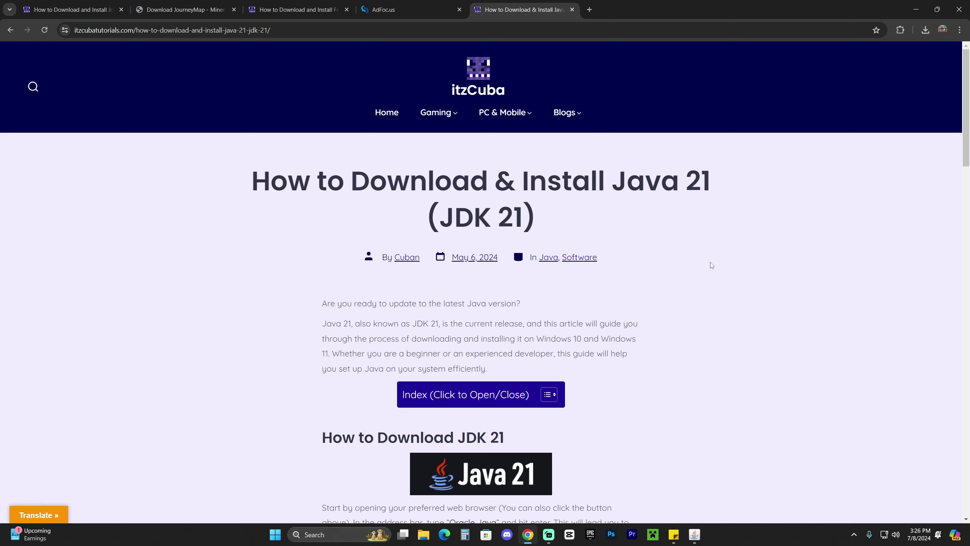
- Minimize the browser, dismiss Forge's installation completion dialog and delete the Forge installer jar from the desktop
click(915, 8)
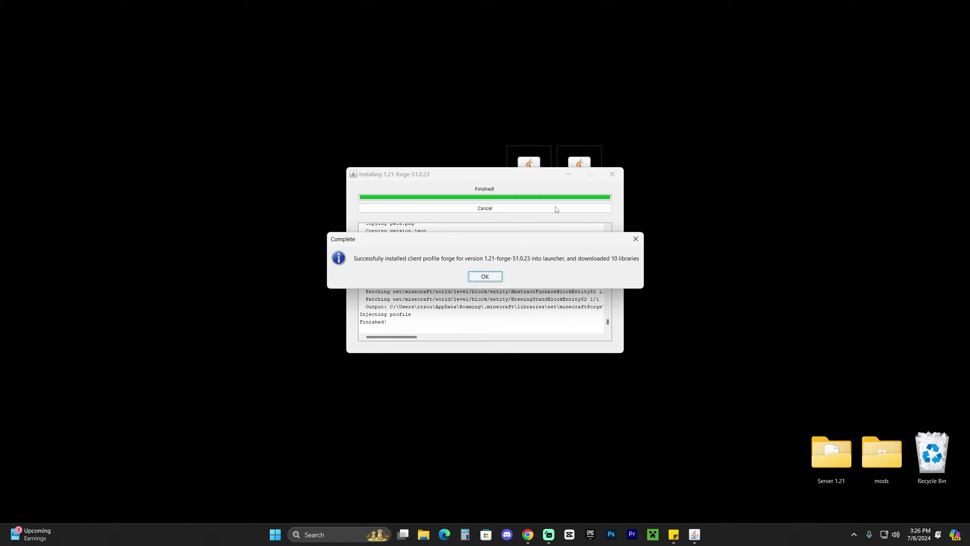
click(485, 276)
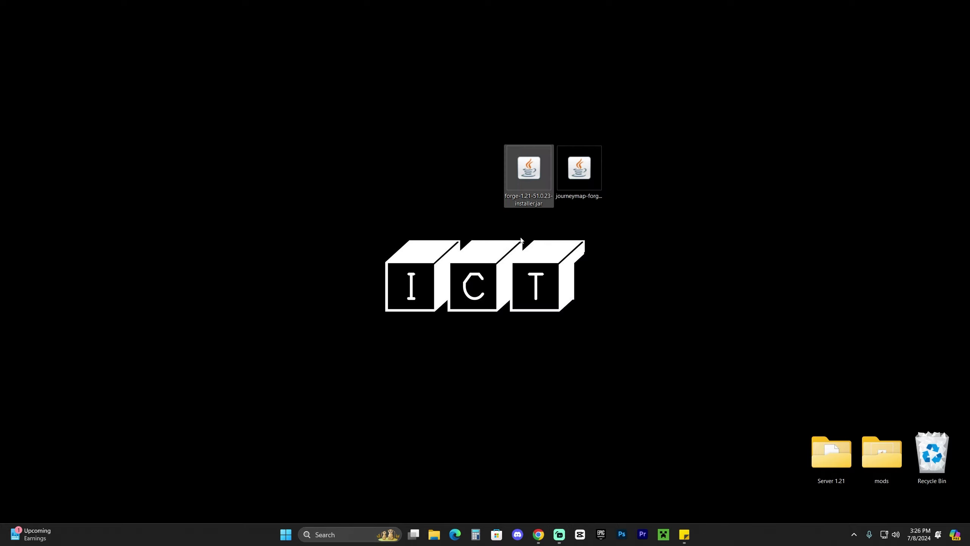
key(Delete)
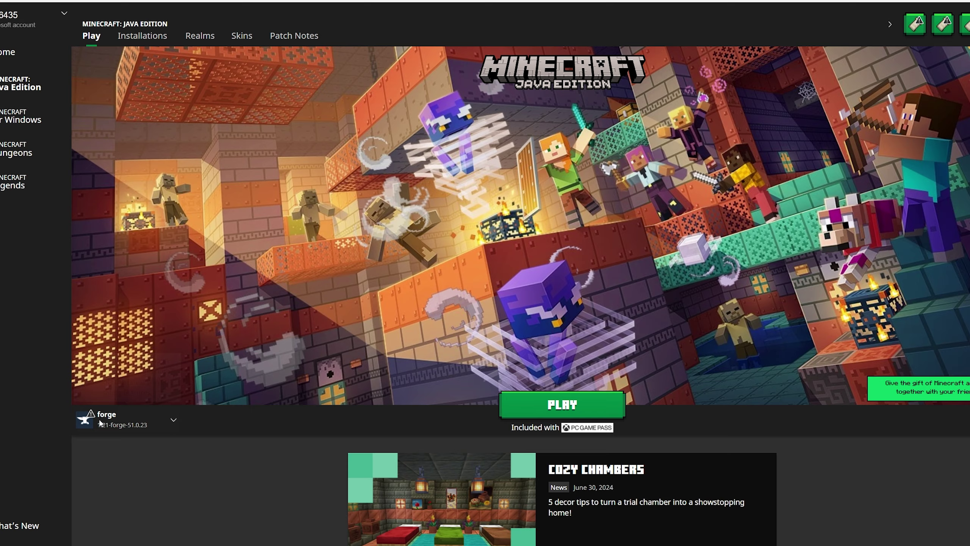
- In the Minecraft Launcher, open the Java Edition installations and switch the Modded versions filter off and on again
mouse_move(167, 388)
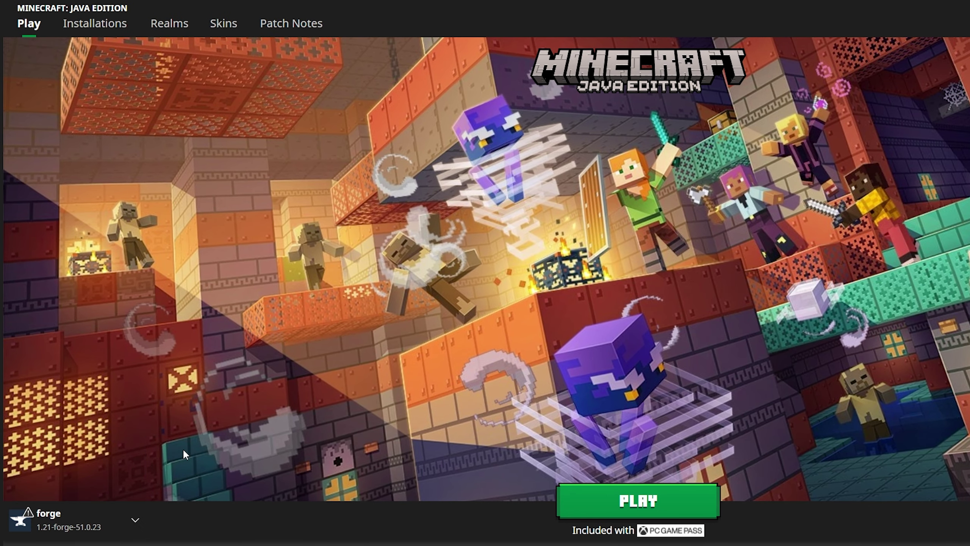
click(96, 26)
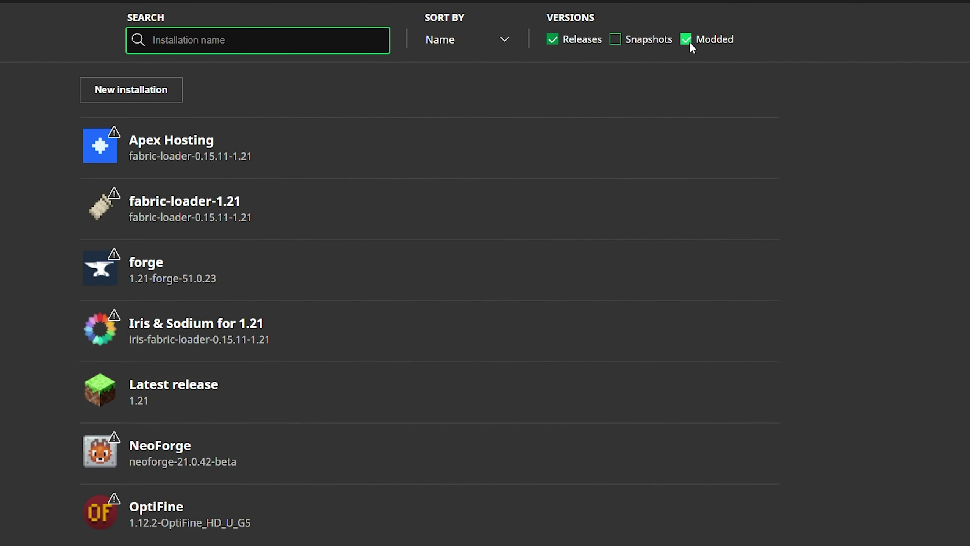
click(686, 39)
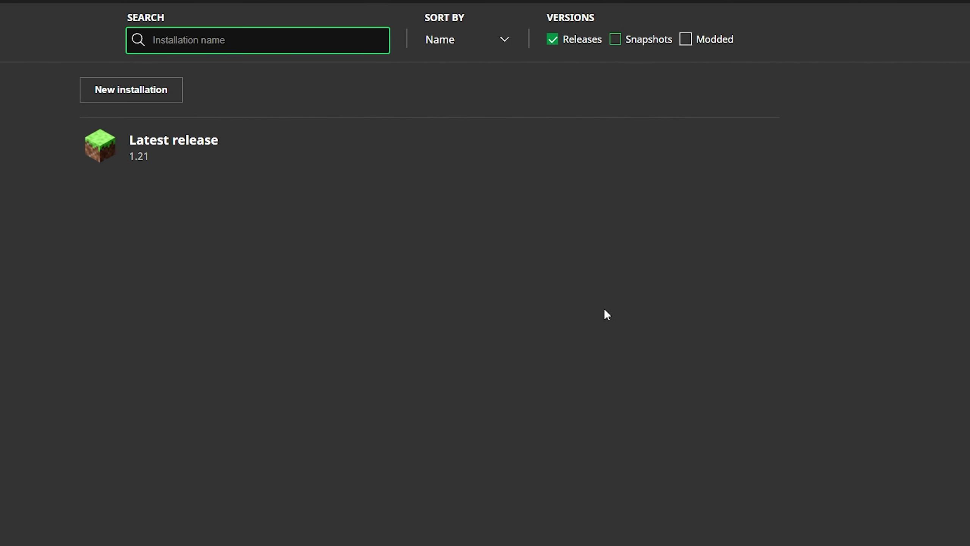
click(686, 39)
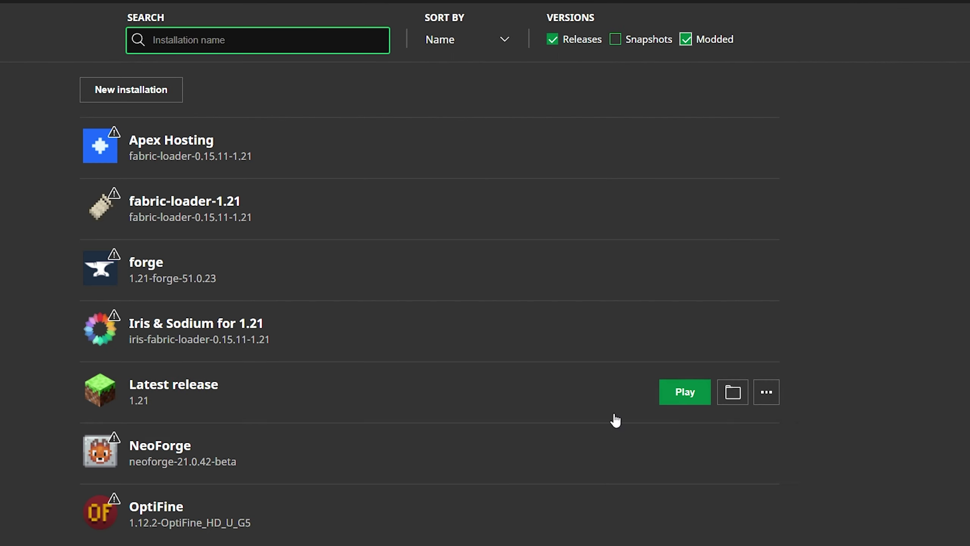
- Keep the Modded versions shown and start a new installation named "Apex hosting"
click(686, 39)
click(685, 39)
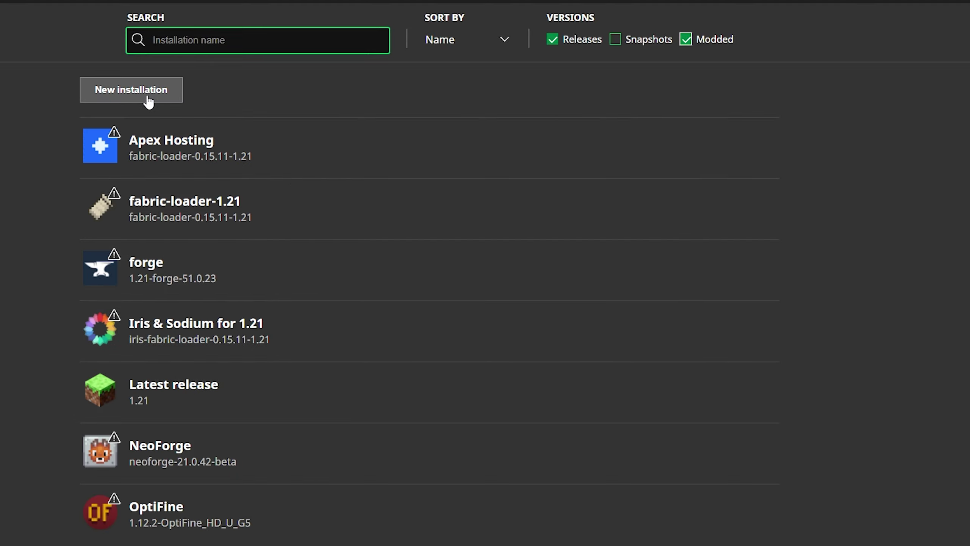
click(148, 98)
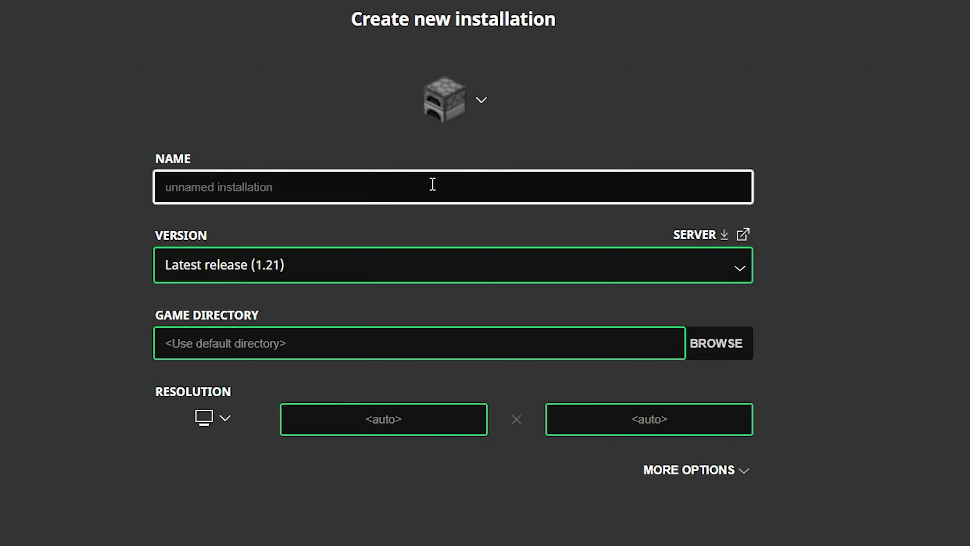
text(Apex hosting)
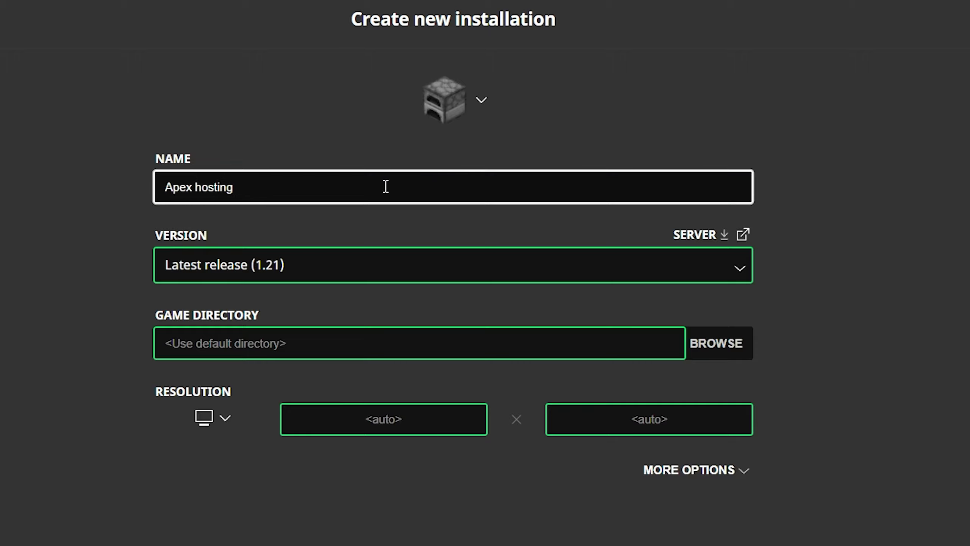
key(ctrl+a)
click(804, 207)
- Set the new installation's version to release 1.21-forge-51.0.23 by searching for "forge", and create the installation
click(290, 265)
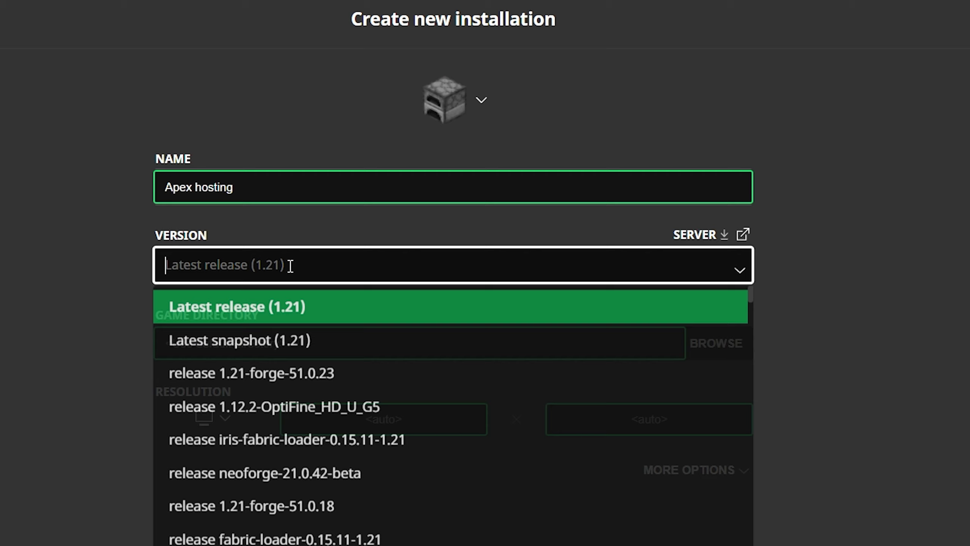
text(forge)
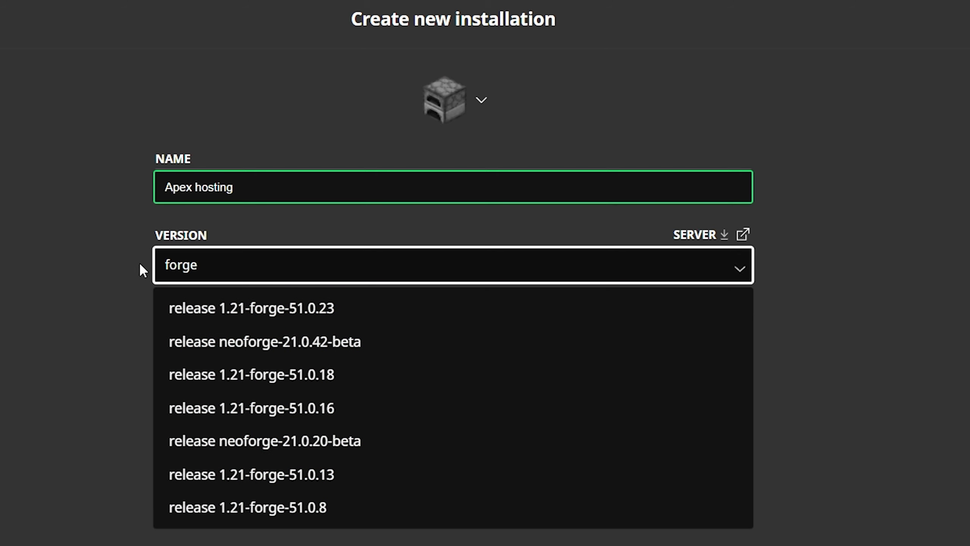
key(ctrl+a)
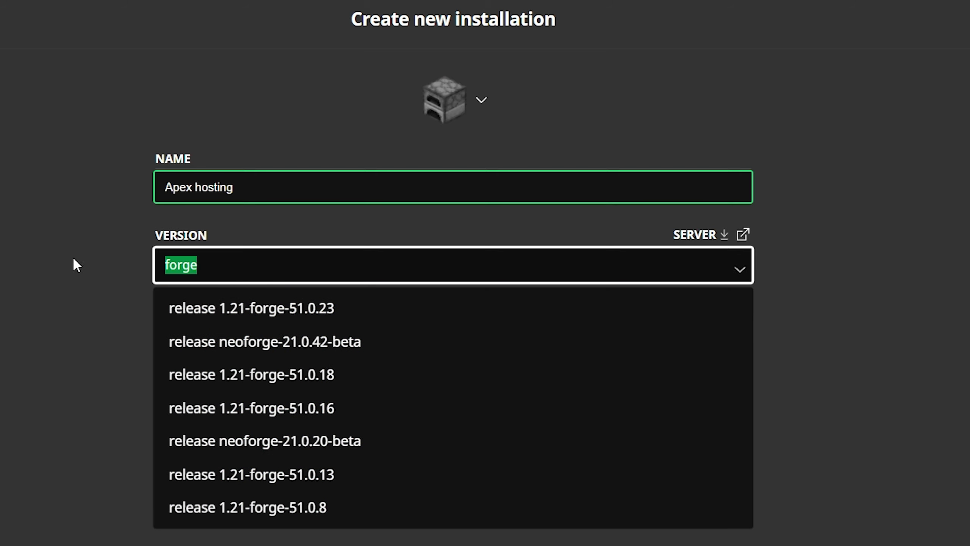
click(247, 308)
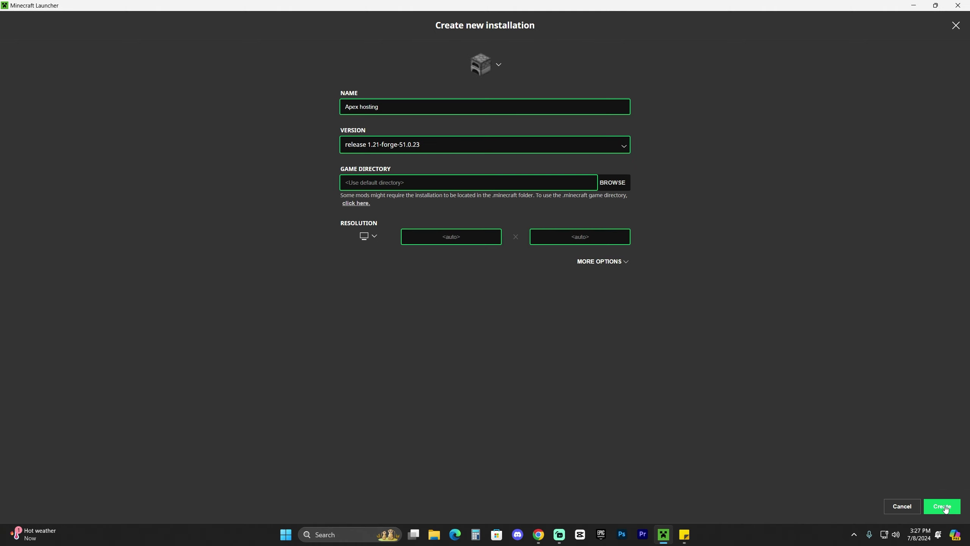
click(942, 505)
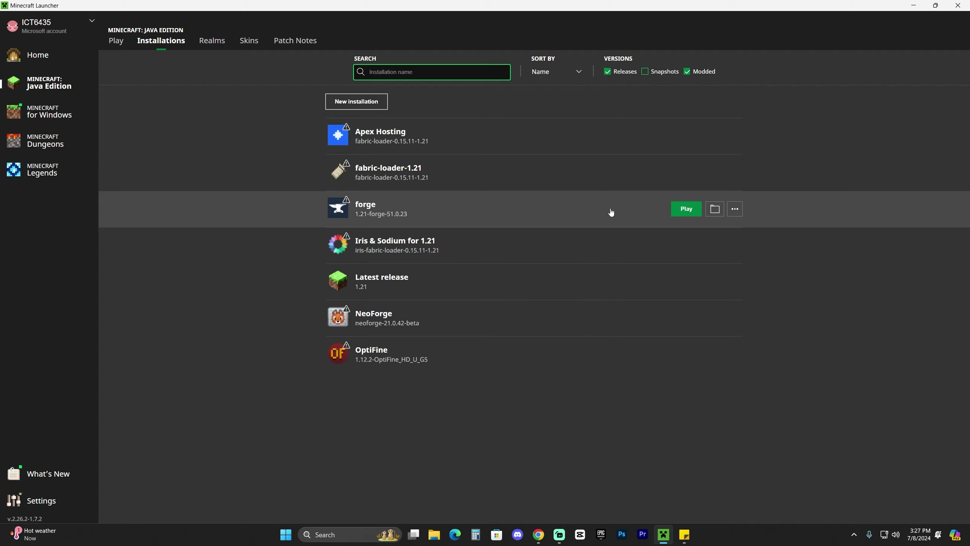
- Open the game folder of the forge 1.21-forge-51.0.23 installation and delete its existing mods folder
click(717, 211)
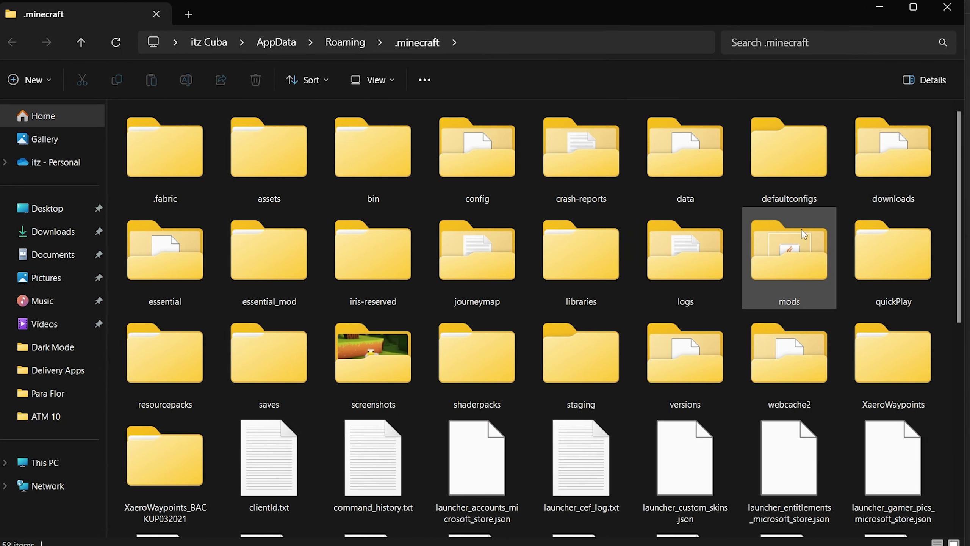
click(785, 280)
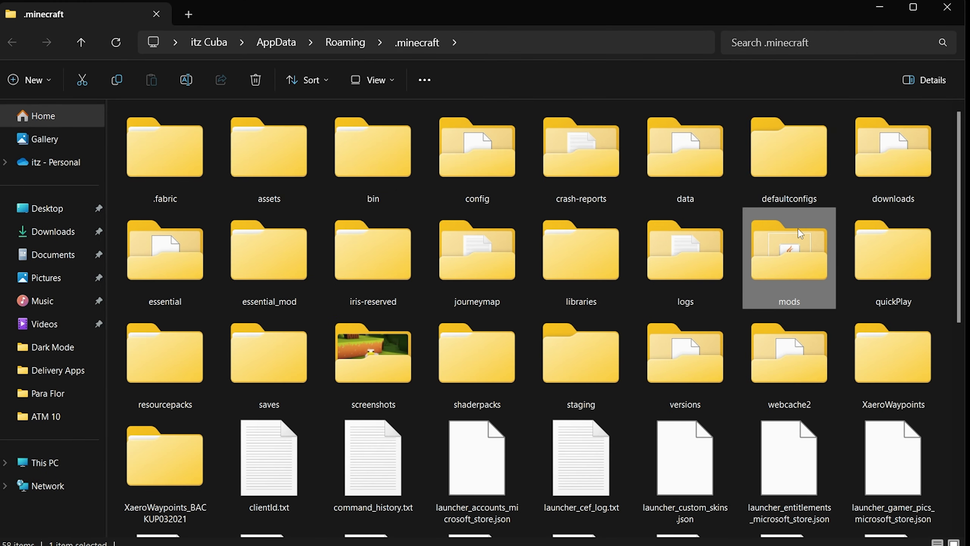
key(Delete)
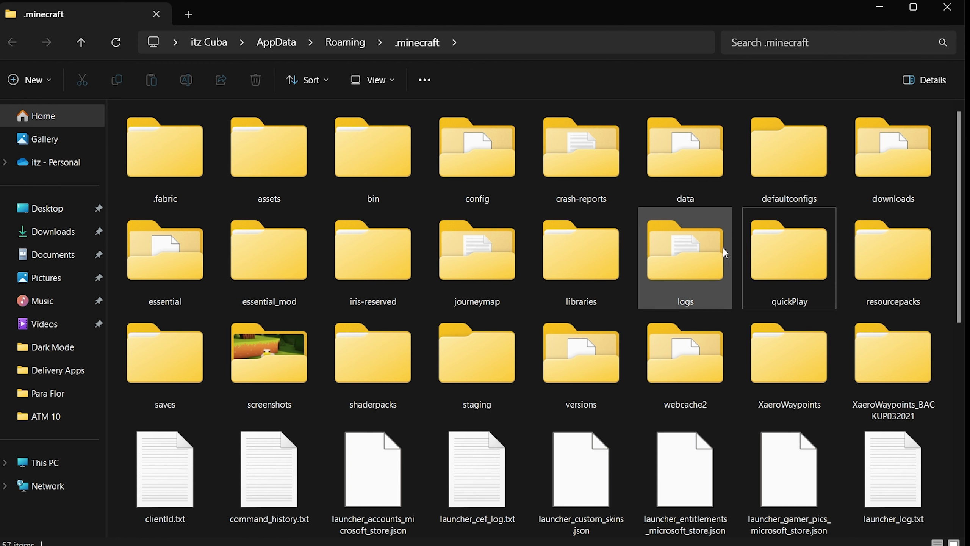
- Create a new folder named "mods" in the .minecraft folder
click(30, 81)
click(64, 106)
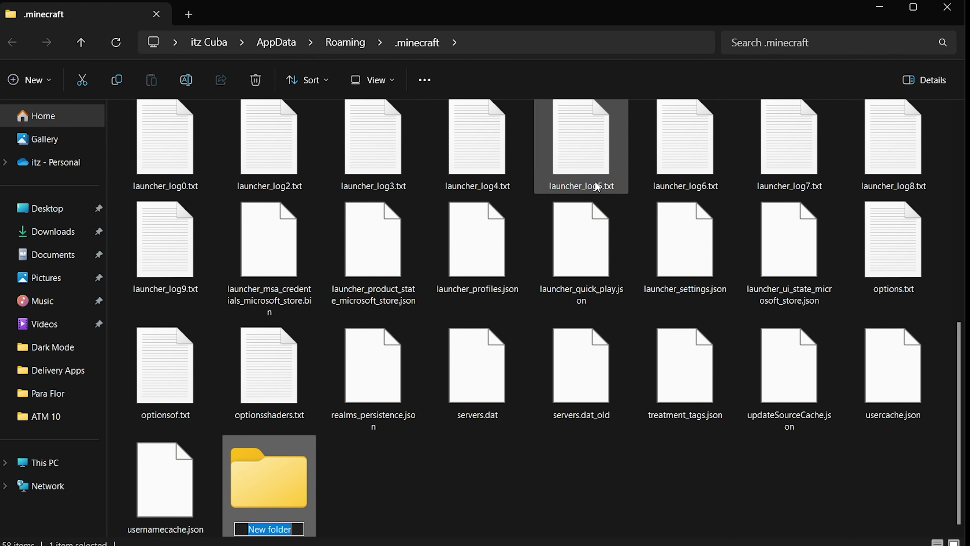
text(mods)
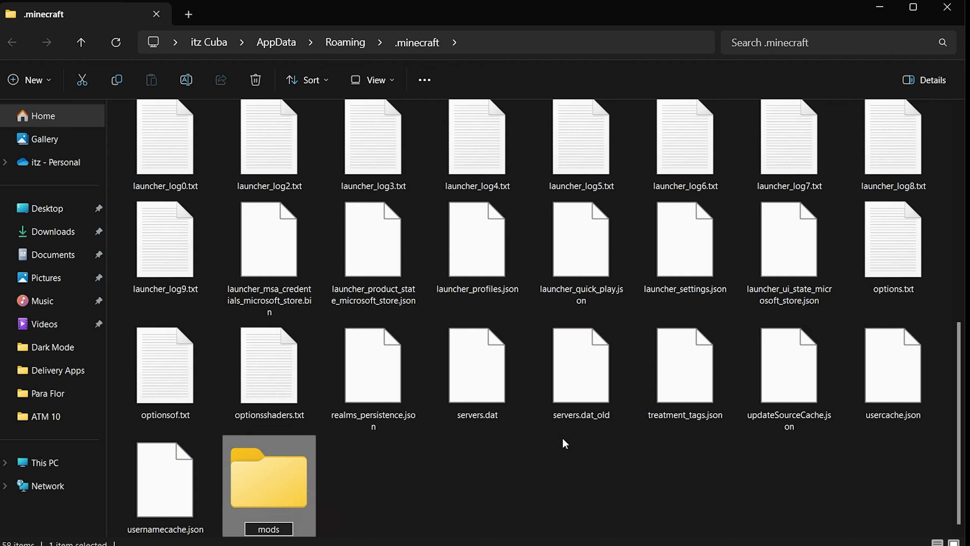
click(439, 466)
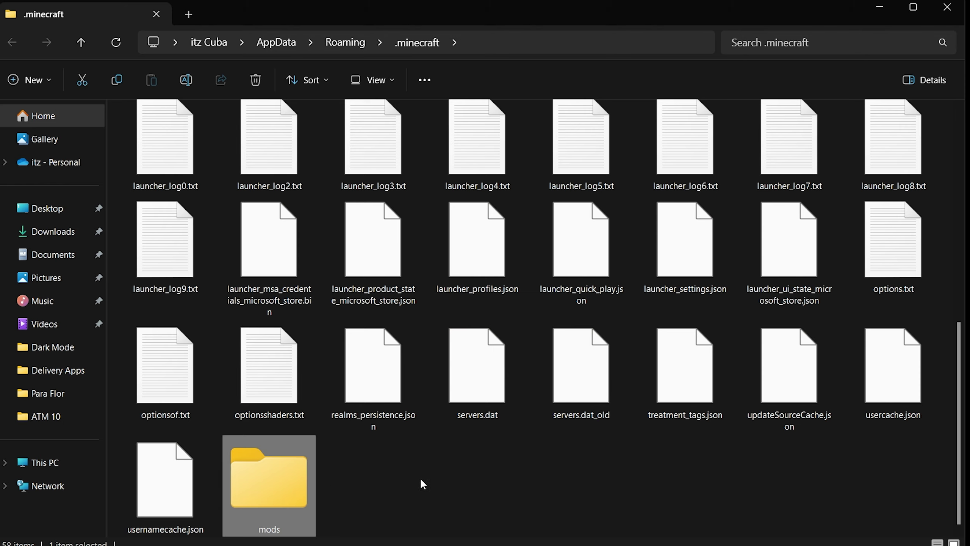
- Open the new mods folder and move the downloaded JourneyMap mod file from the desktop into it
double_click(281, 481)
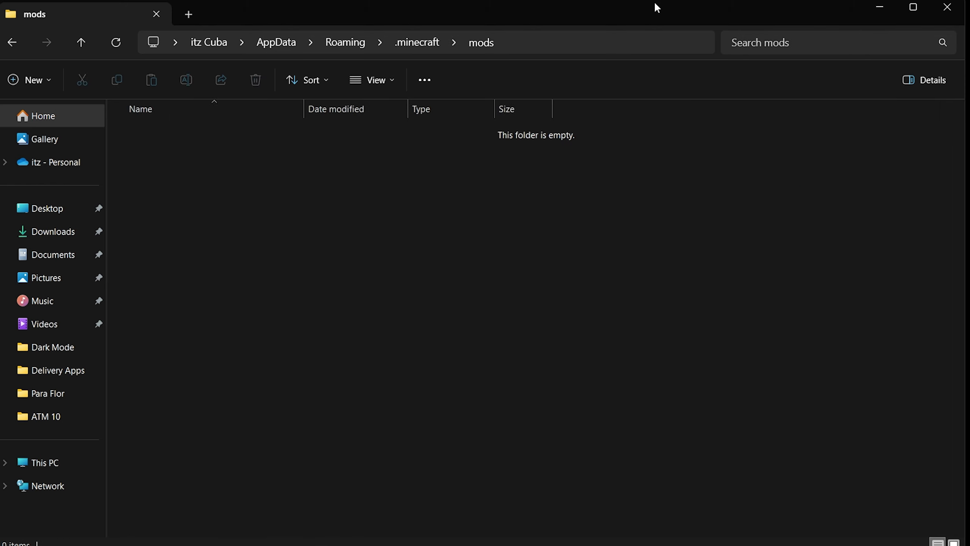
drag(657, 8, 644, 227)
drag(720, 100, 290, 407)
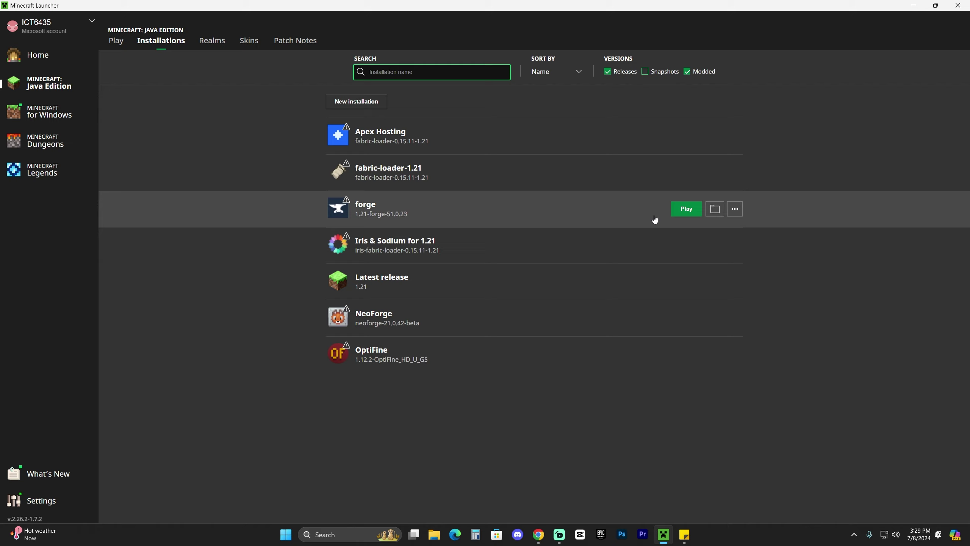
- Launch the forge installation, accepting the risks of a modified game and turning off further warnings for this installation
click(680, 213)
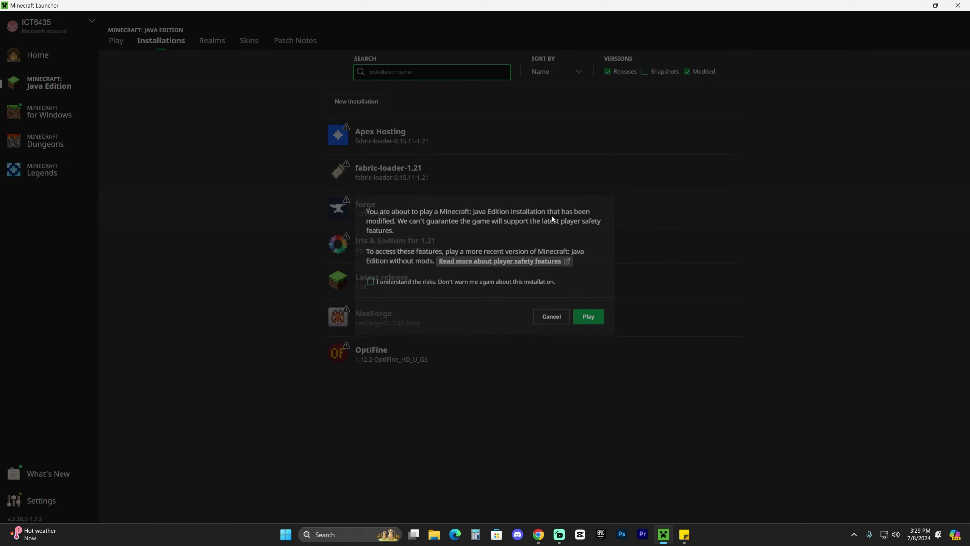
click(417, 284)
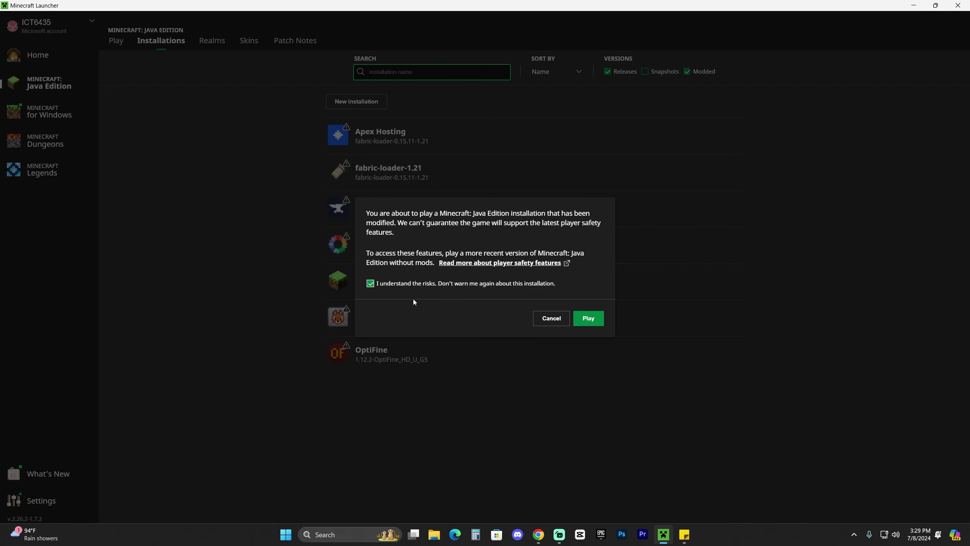
click(593, 322)
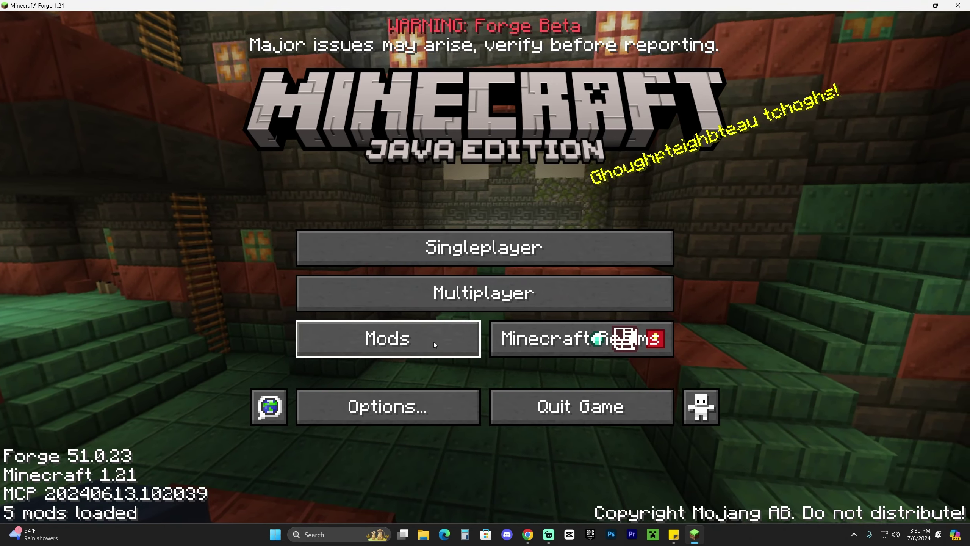
- Check the loaded mods list for the Journeymap entry and return to the title screen
click(434, 341)
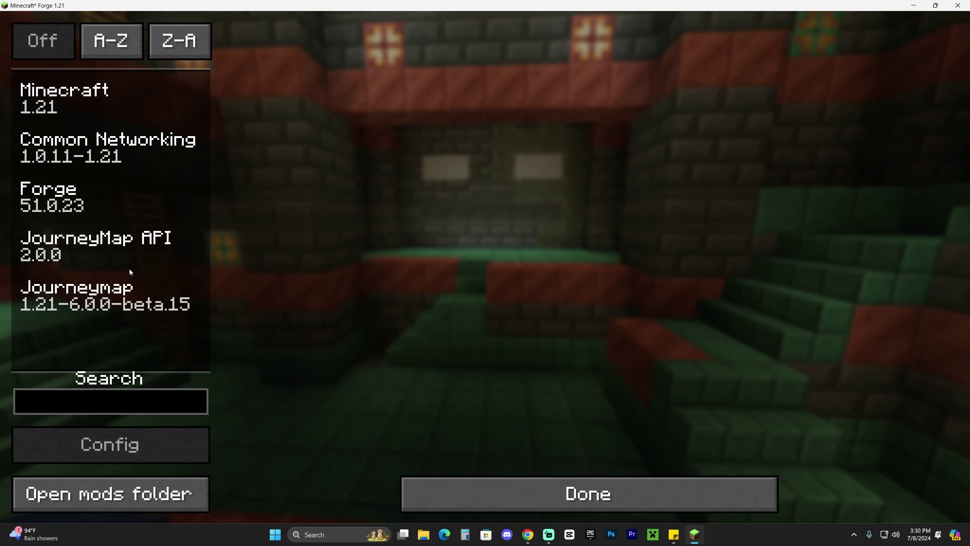
click(122, 290)
click(601, 482)
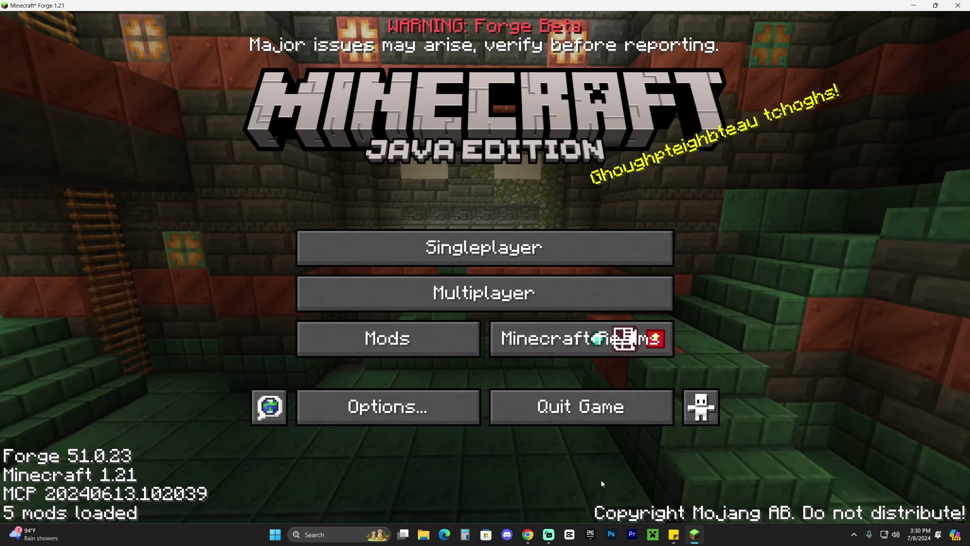
- Load the singleplayer world "New World" and walk through the village to try out the JourneyMap minimap
click(557, 246)
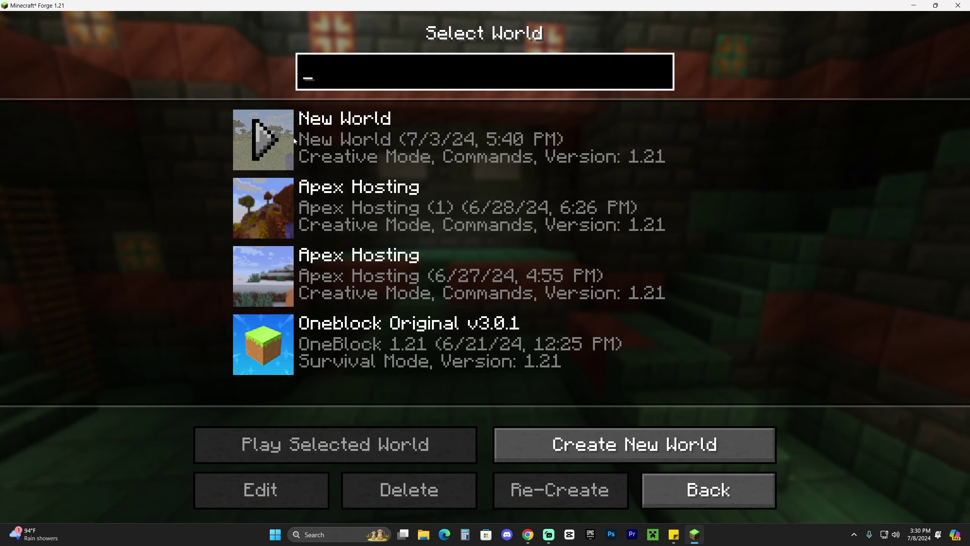
click(278, 141)
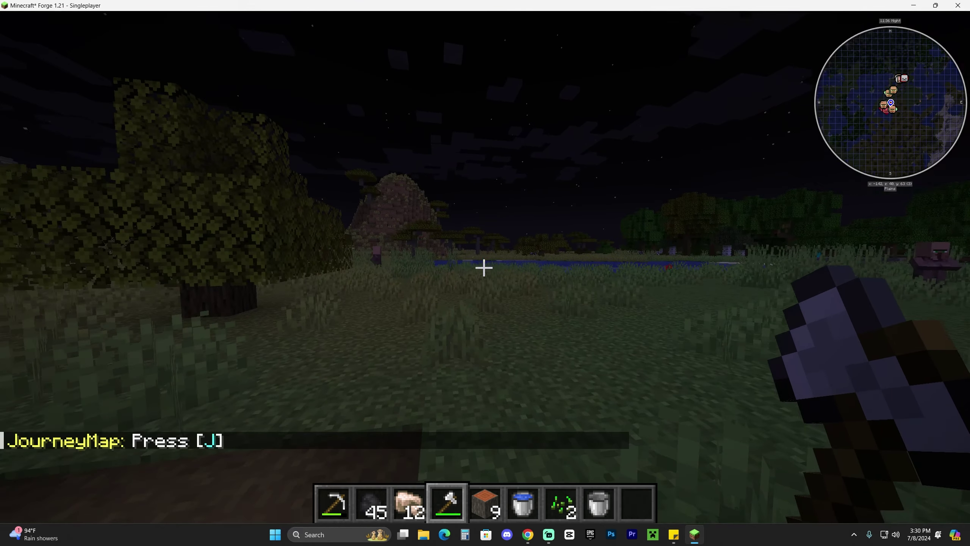
key(w)
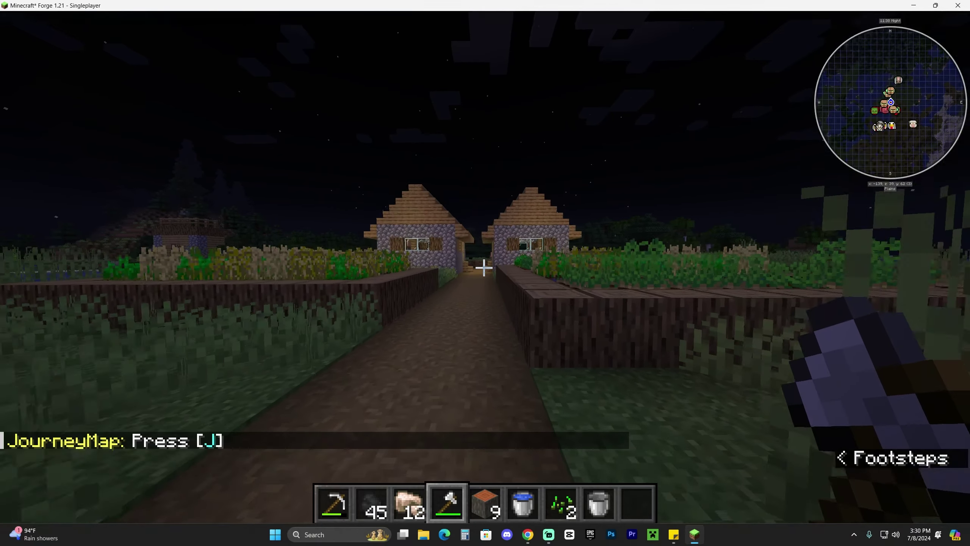
key(w)
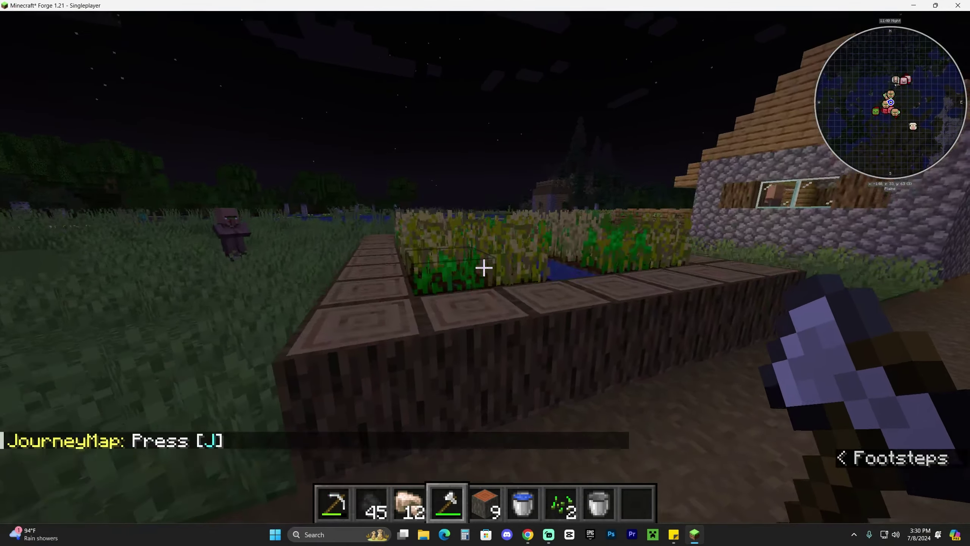
key(w)
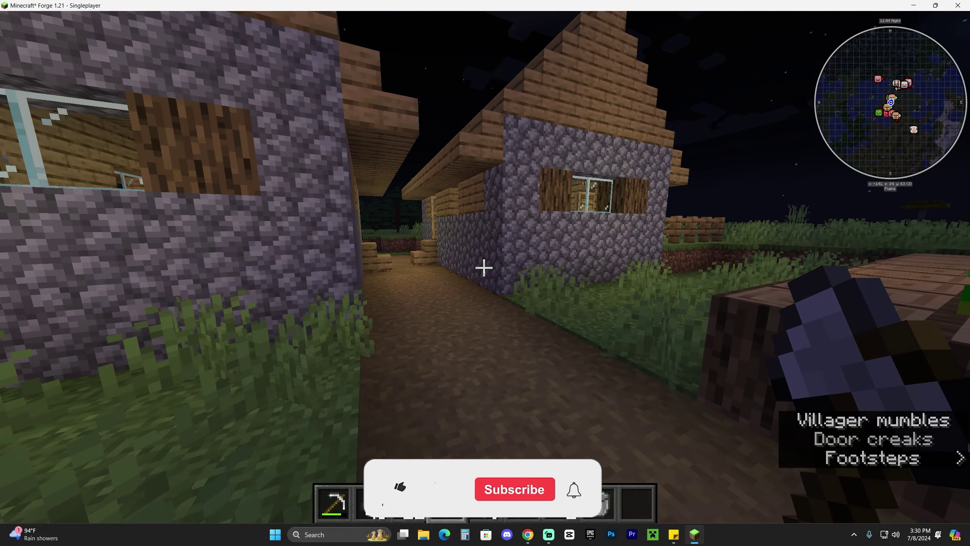
- Open JourneyMap's full-screen map, dismiss its What's New page, inspect the village area up close and close the map
key(j)
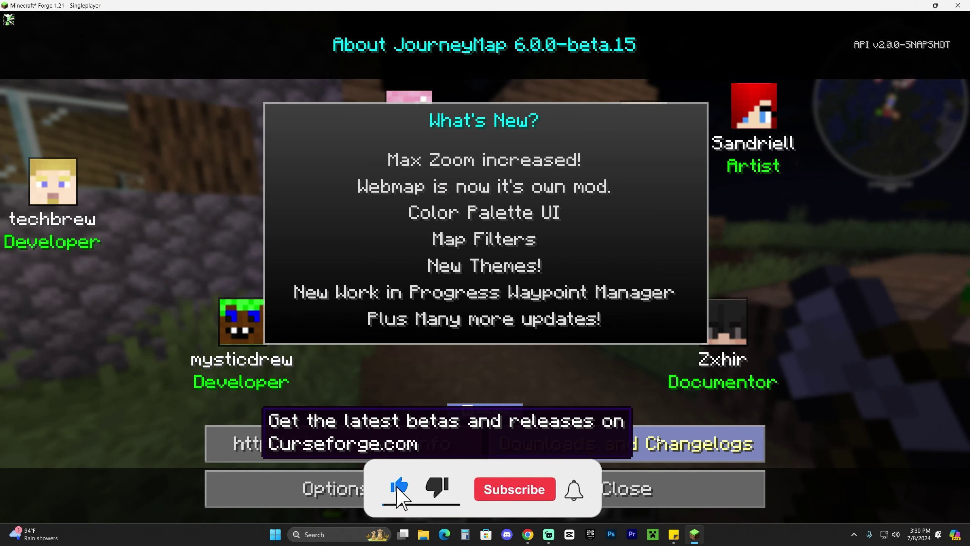
click(759, 492)
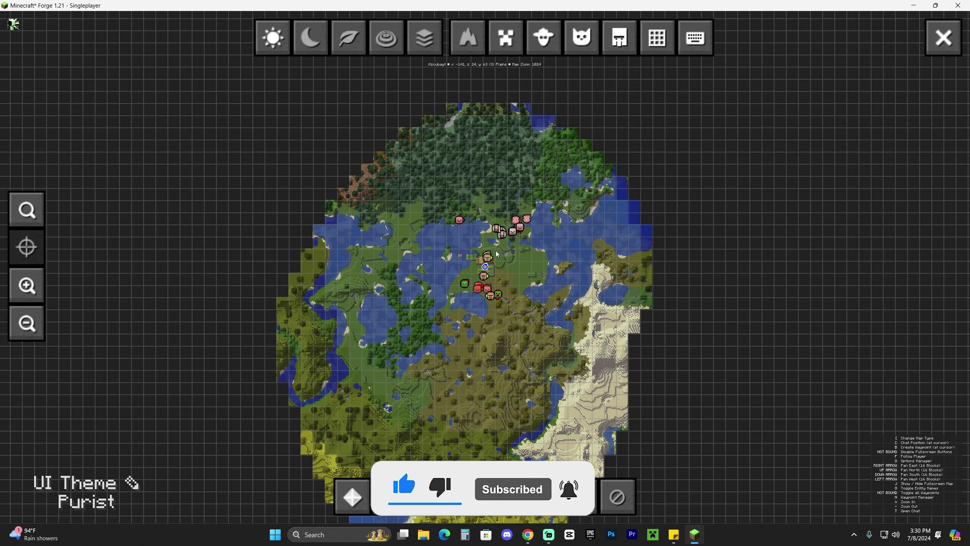
scroll(497, 254, up, 3)
scroll(496, 254, down, 1)
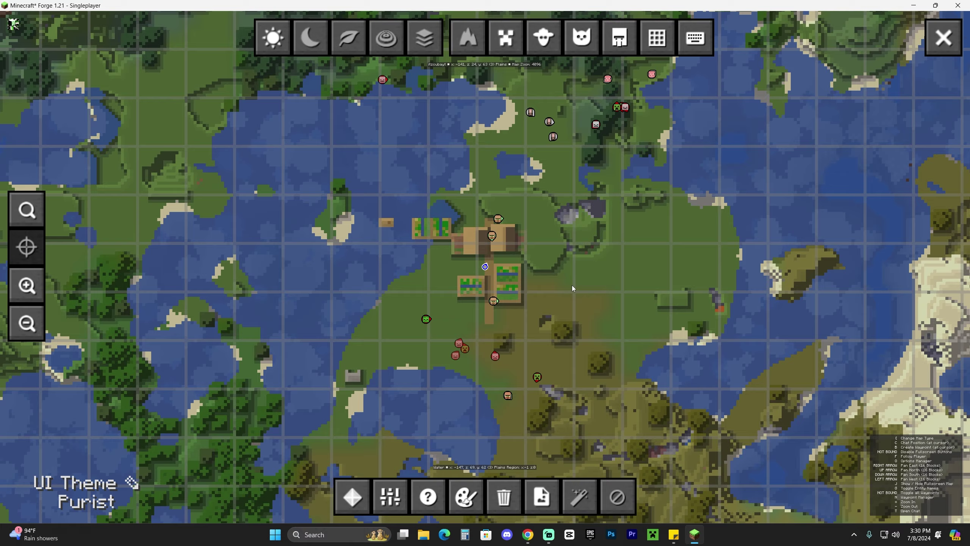
key(j)
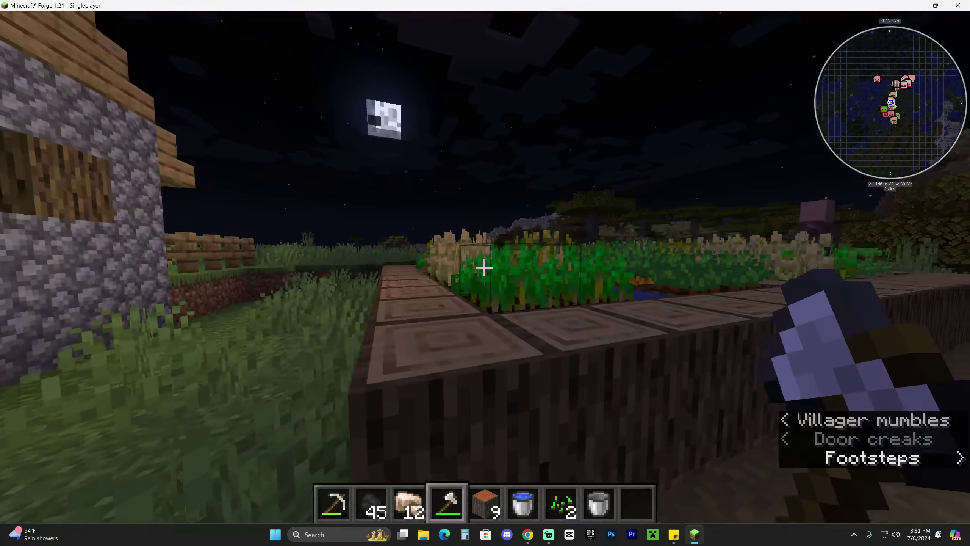
- Walk along the village path between the farms, changing to the front-facing third-person view
key(w)
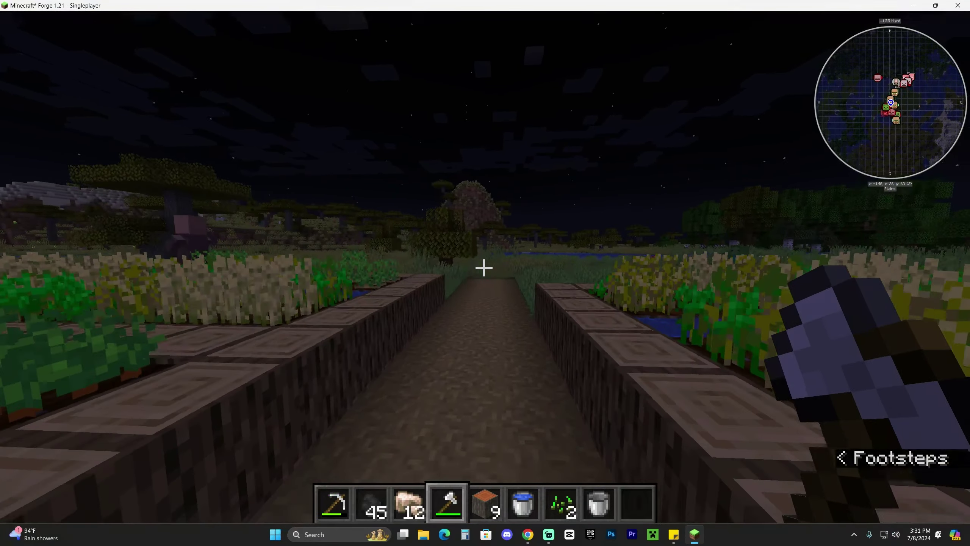
key(w)
key(F5)
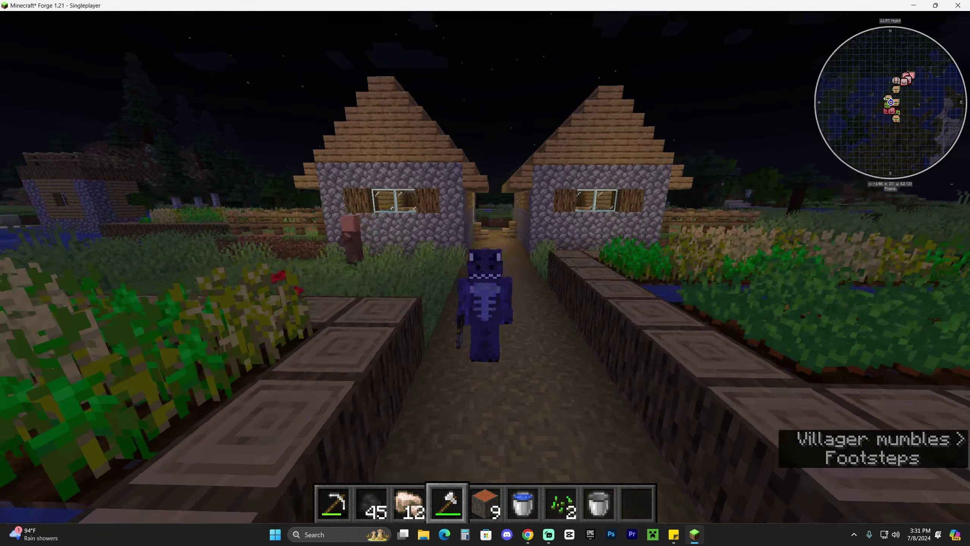
key(w)
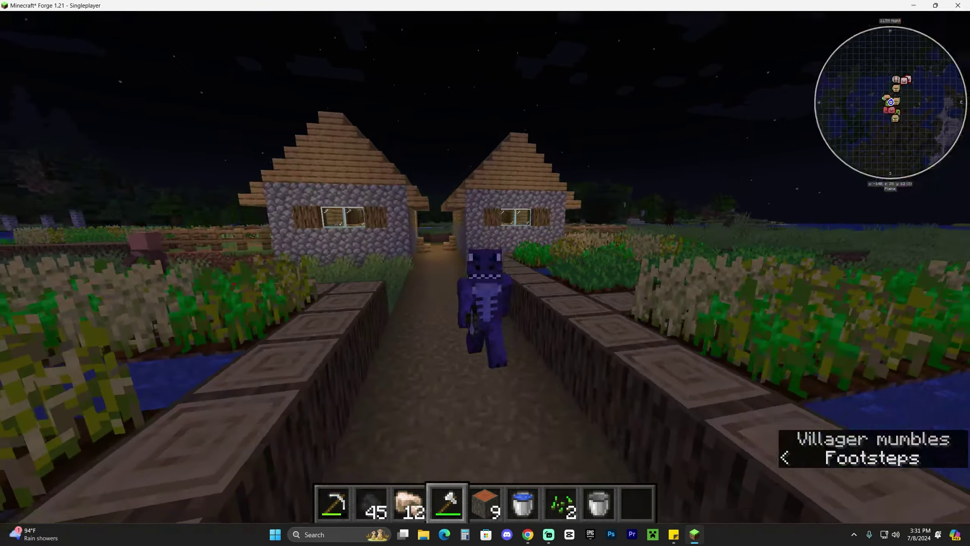
key(w)
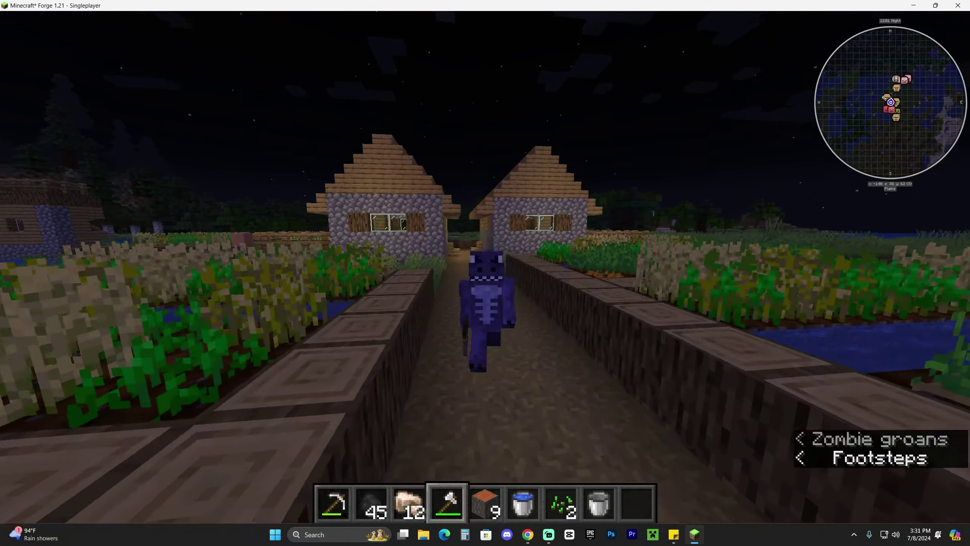
key(w)
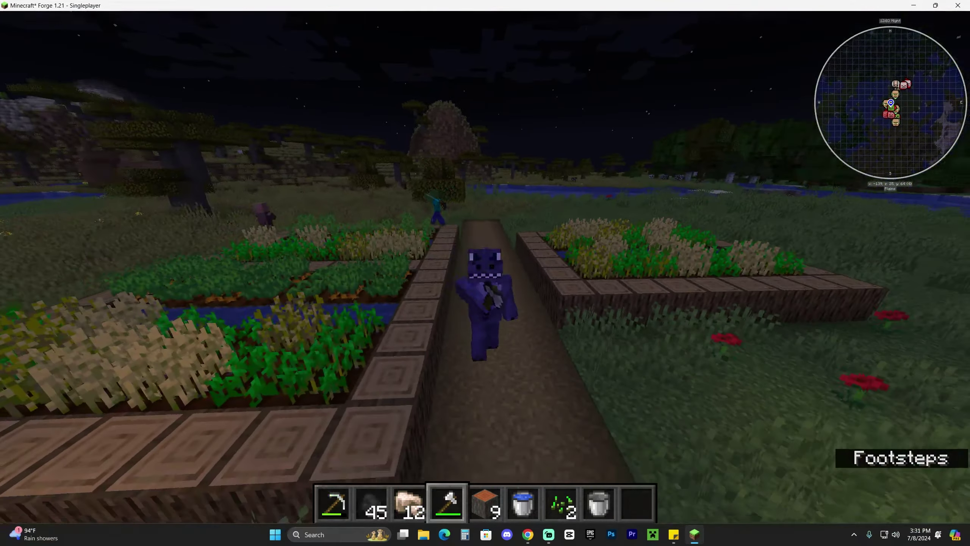